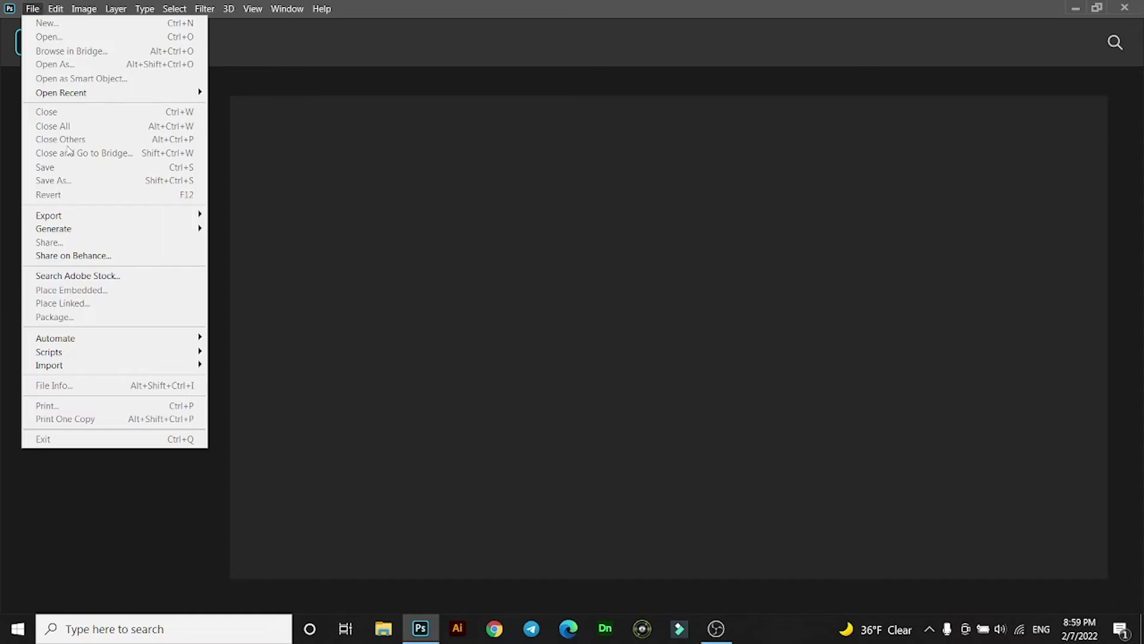
Create a white 1920×1080 HDTV 1080p document and hide the guides.
left_click(217, 116)
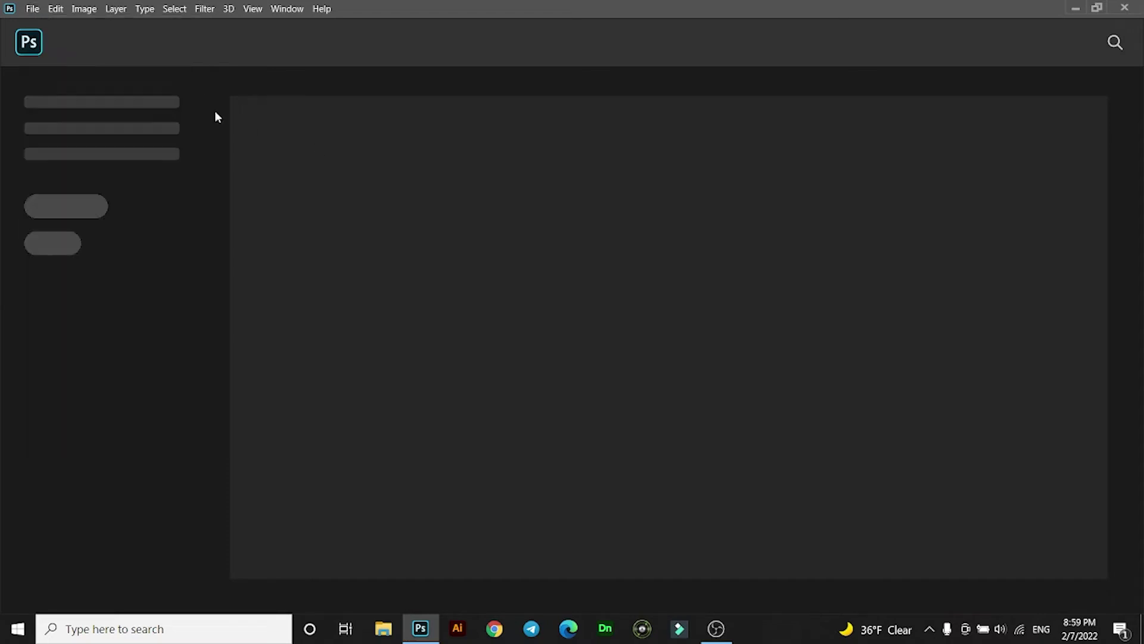
left_click(29, 9)
left_click(48, 27)
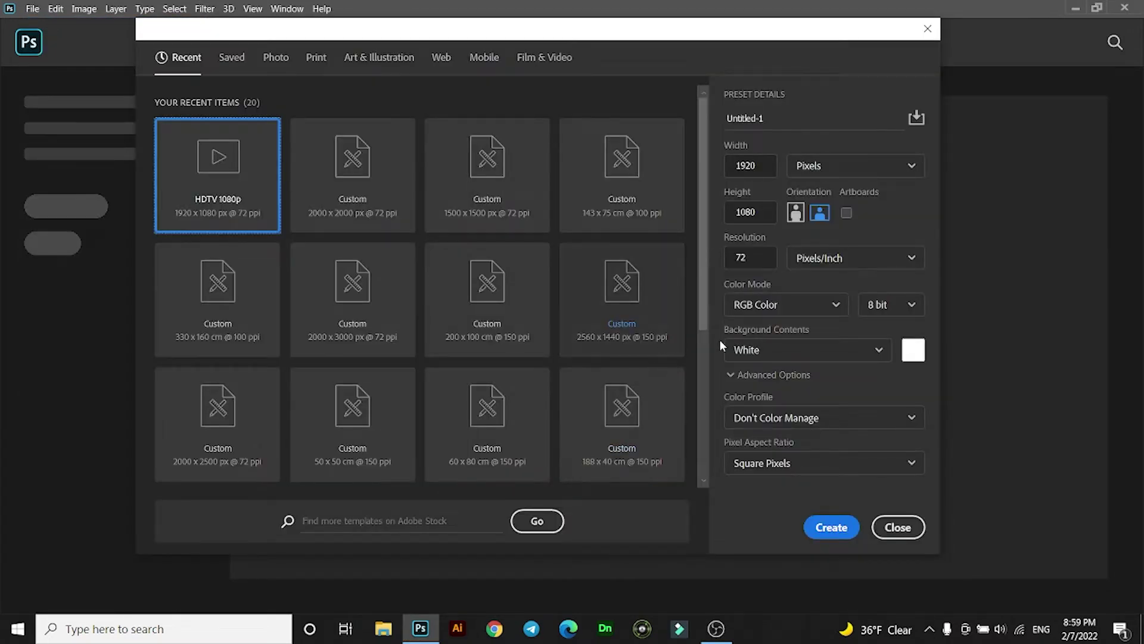
left_click(822, 527)
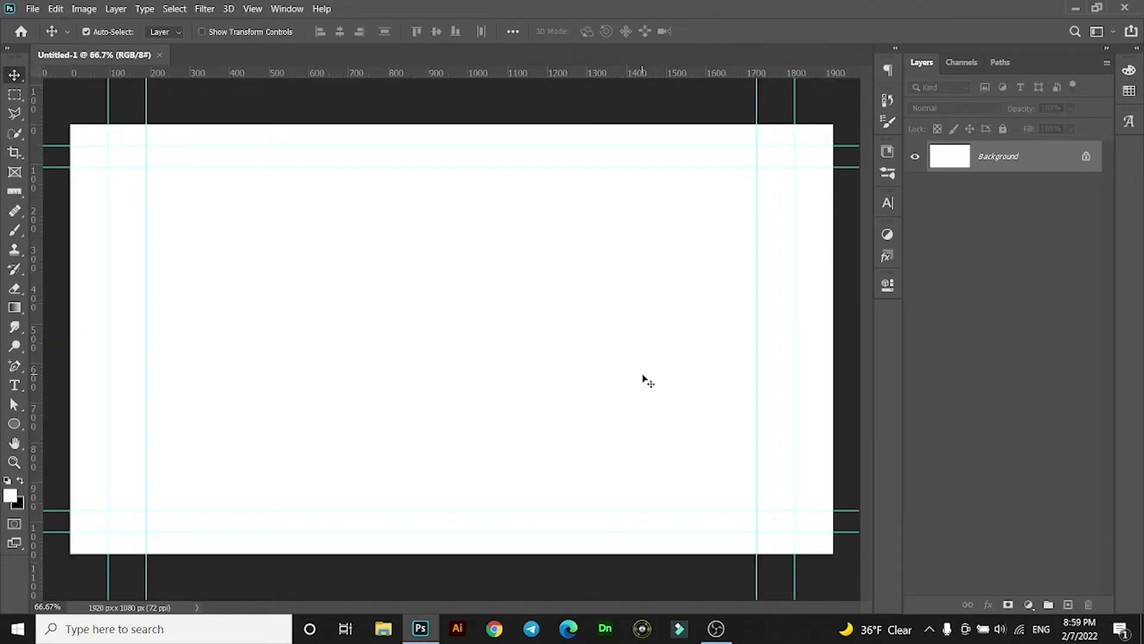
key("ctrl+semicolon")
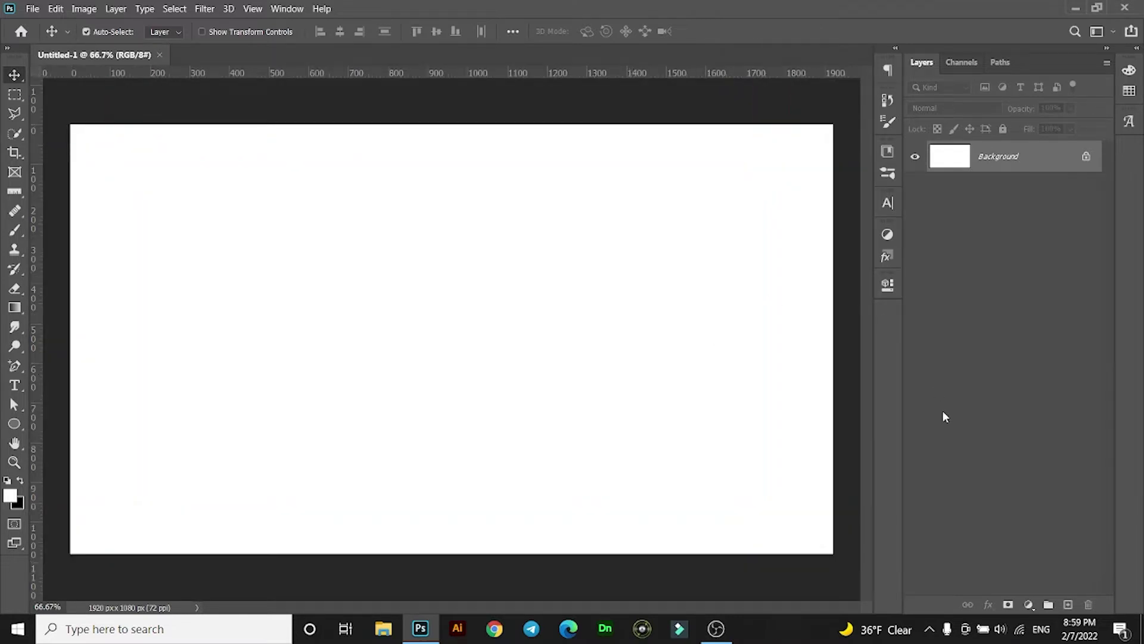
Add a dark navy (#000635) Solid Color fill layer, show guides, and place a vertical centre guide.
left_click(1027, 606)
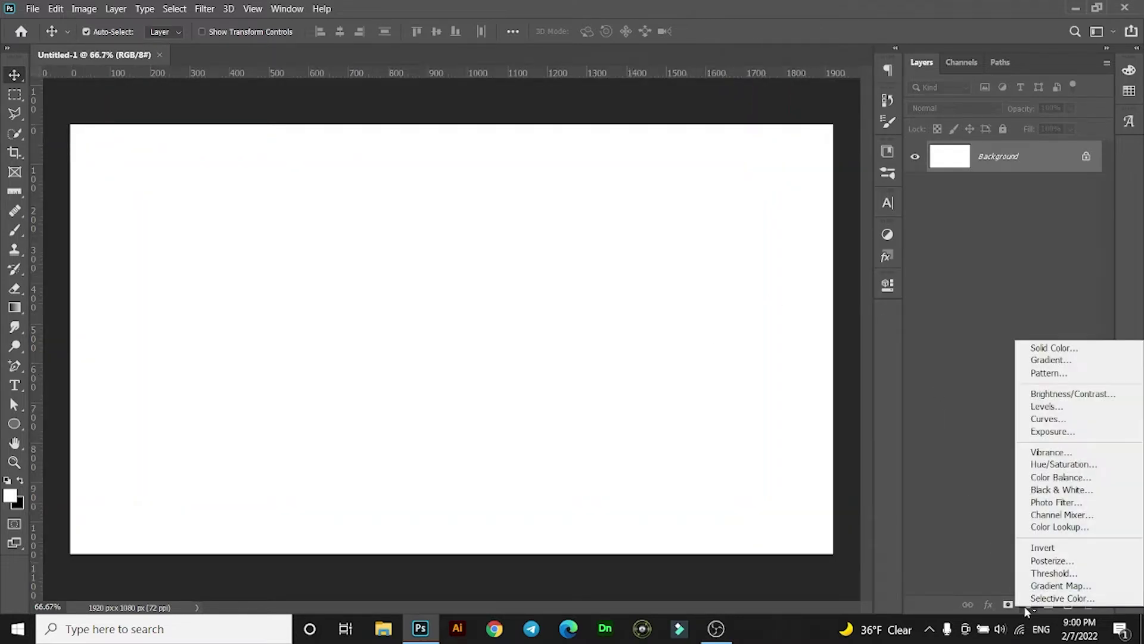
left_click(1032, 347)
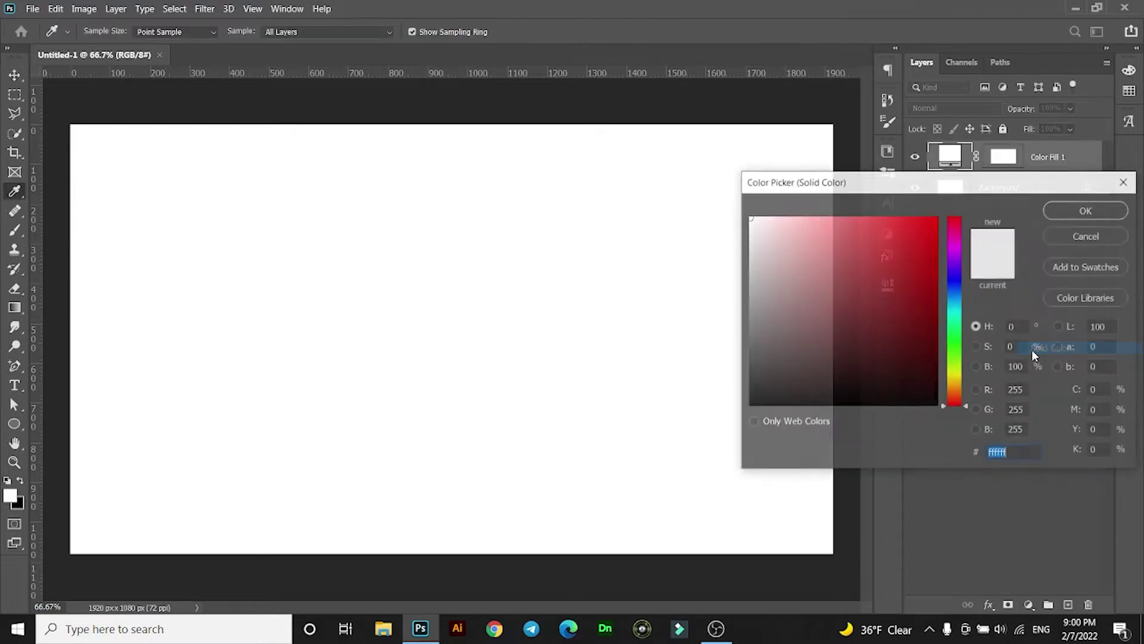
left_click(952, 285)
left_click(924, 355)
left_click(936, 366)
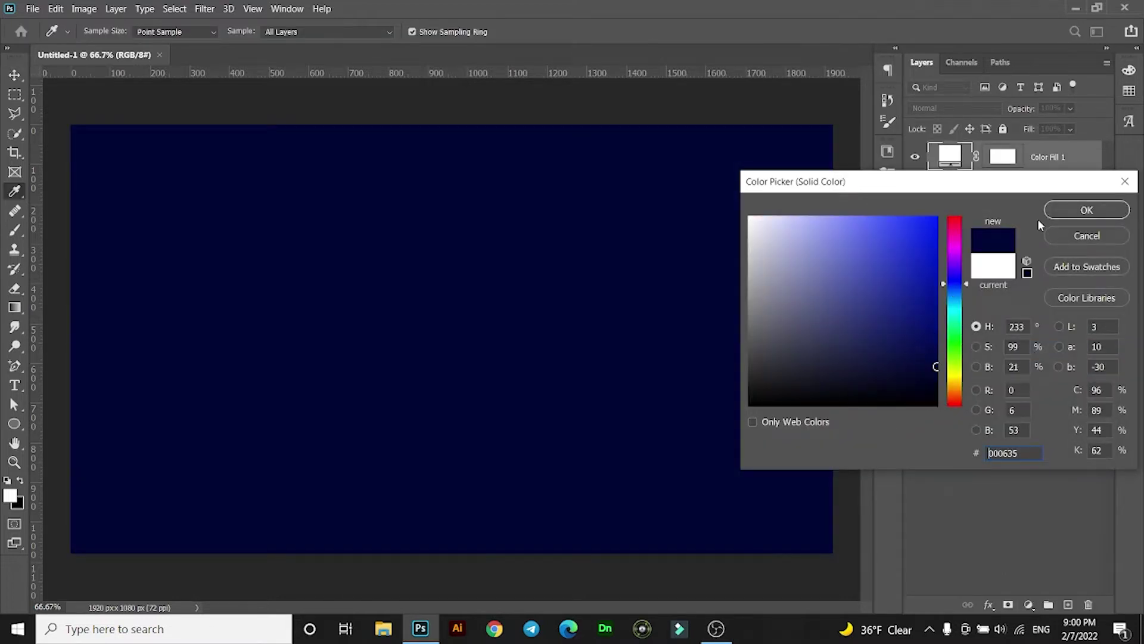
left_click(1077, 210)
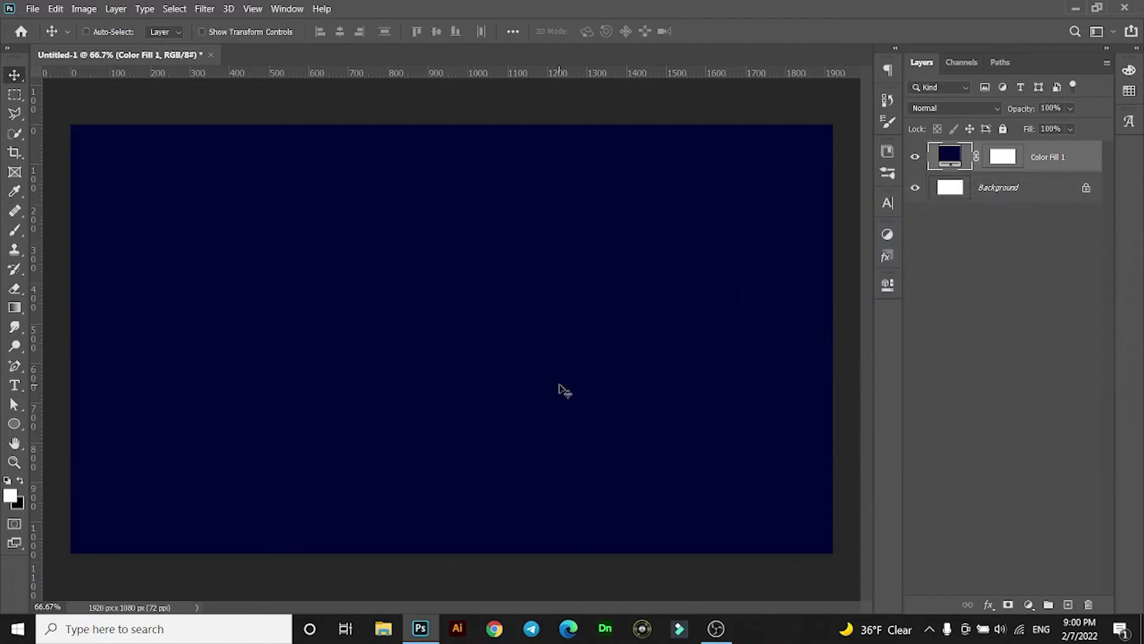
key("ctrl+semicolon")
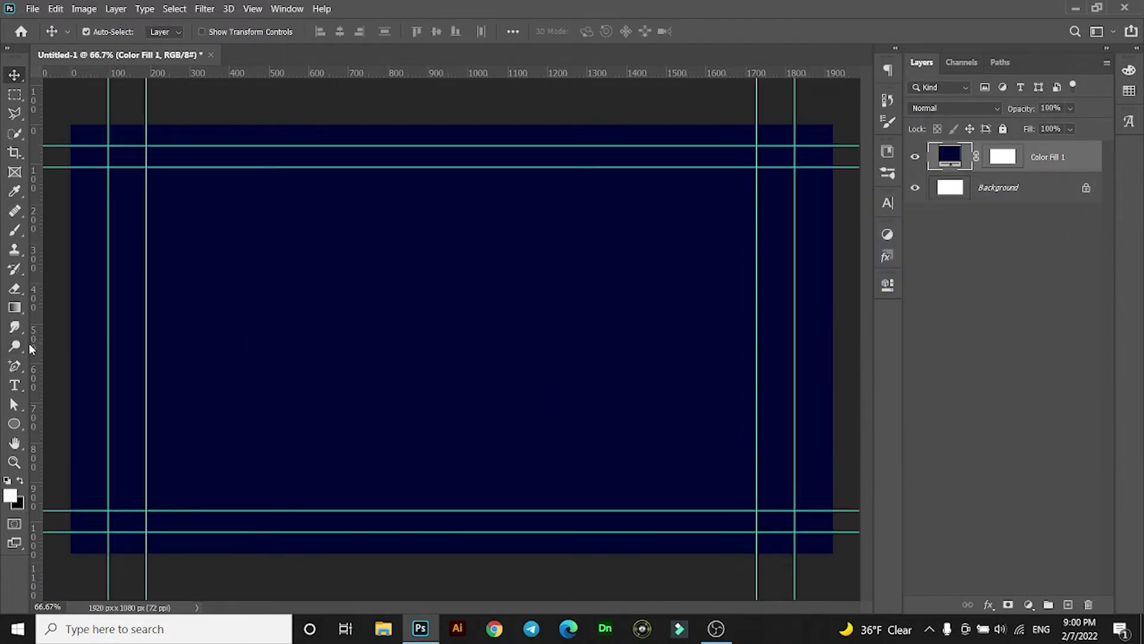
mouse_move(36, 344)
left_mouse_down()
mouse_move(466, 393)
mouse_move(456, 388)
left_mouse_up()
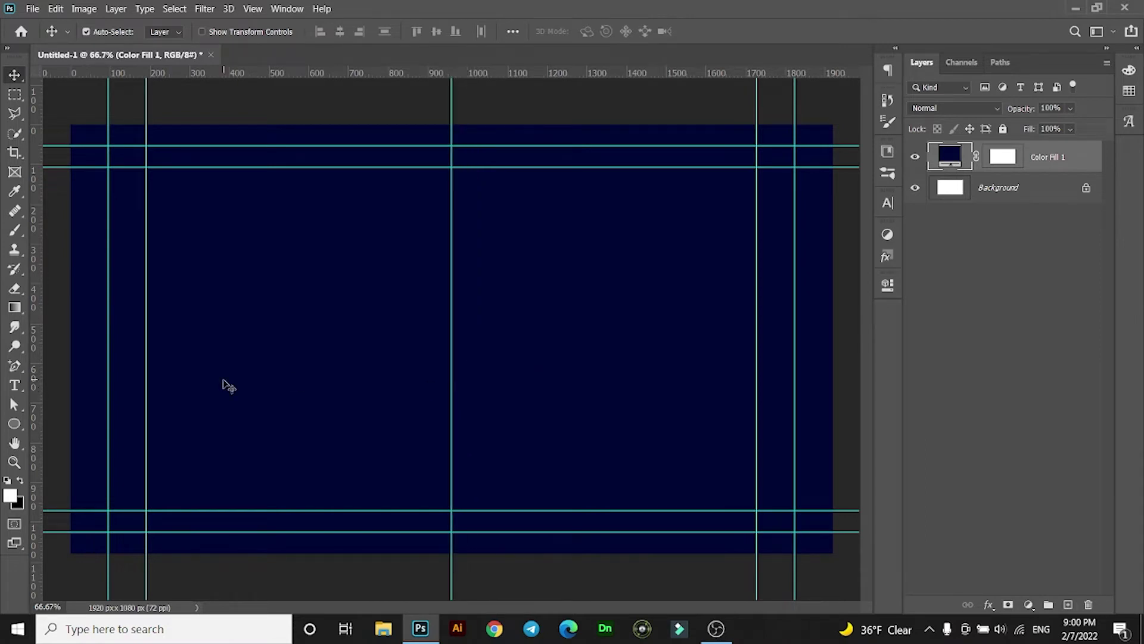
Draw a rounded rectangle with 63 px corners spanning the guides.
left_click(14, 423)
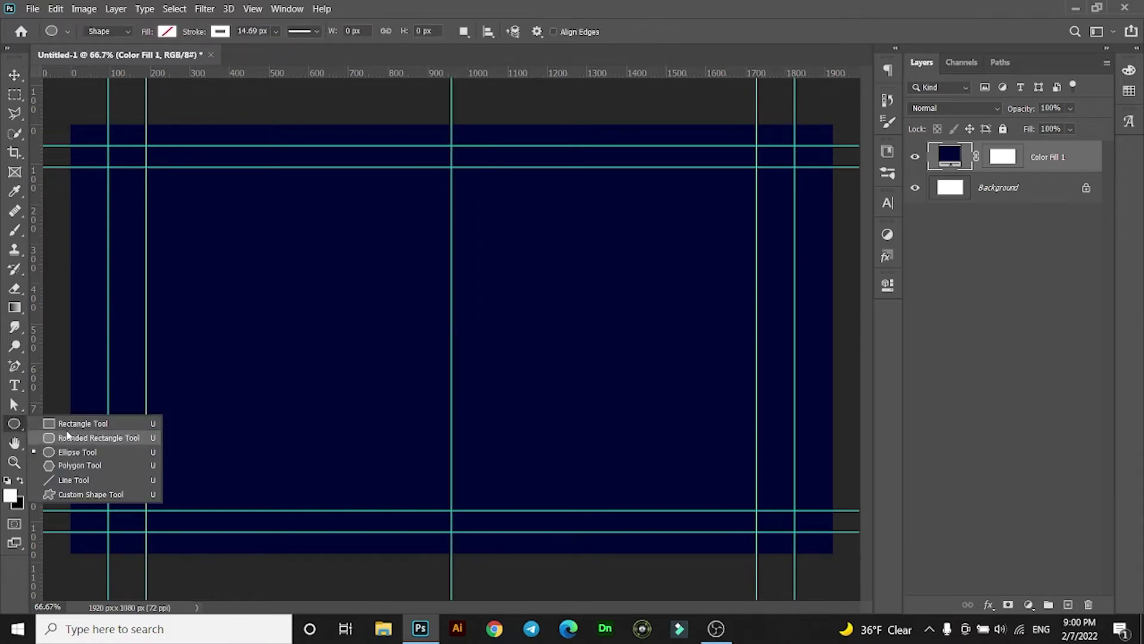
left_click(70, 438)
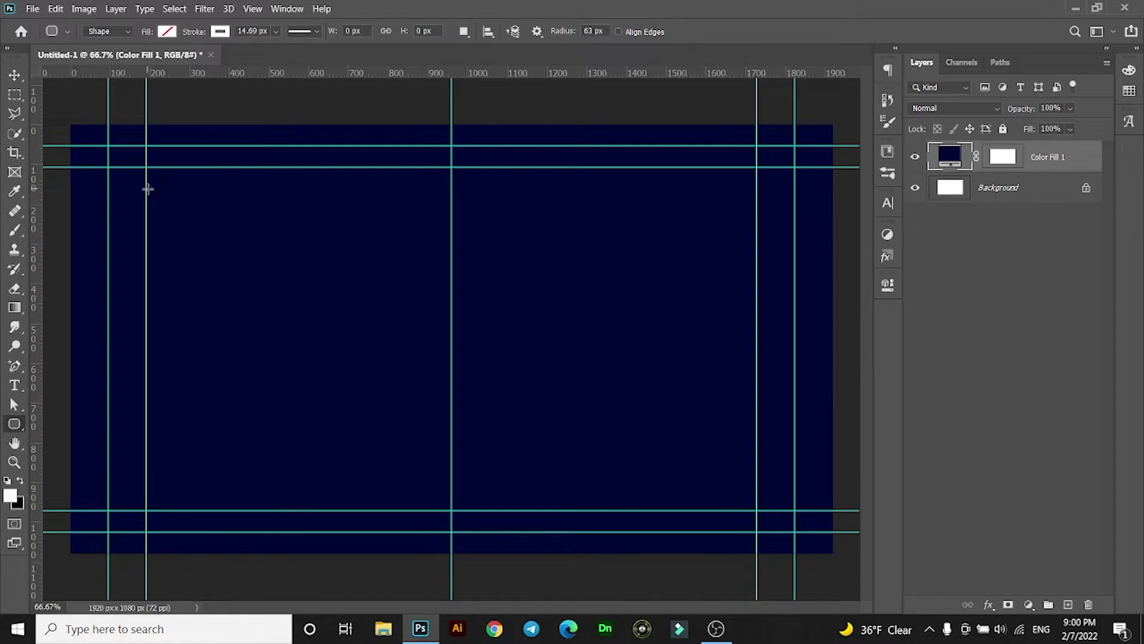
left_click_drag(146, 188, 754, 499)
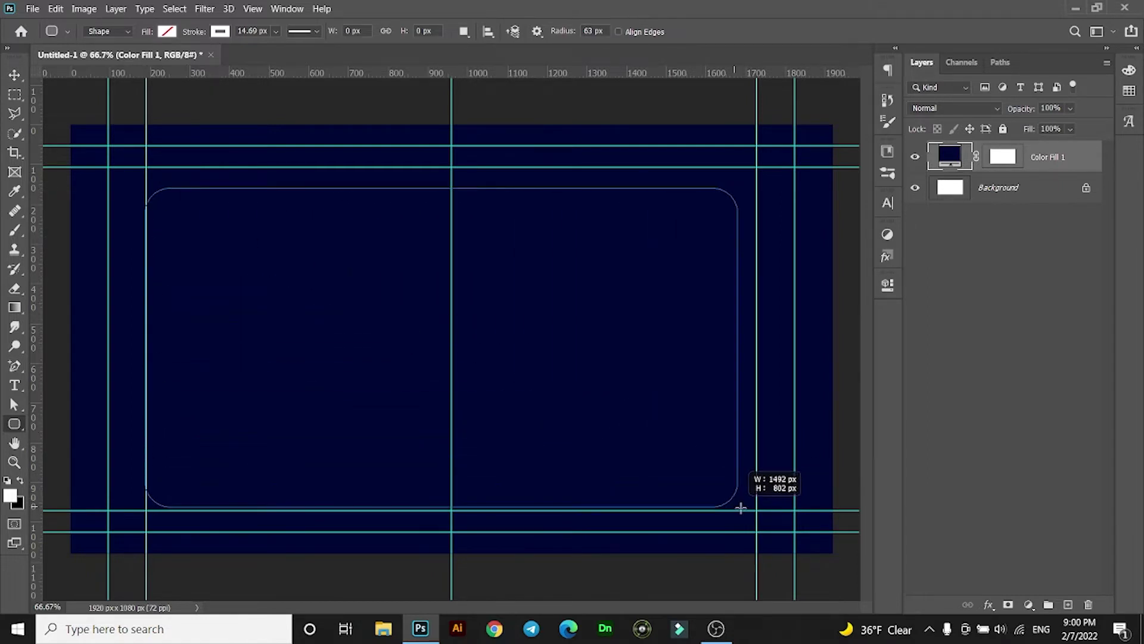
left_click_drag(754, 499, 756, 517)
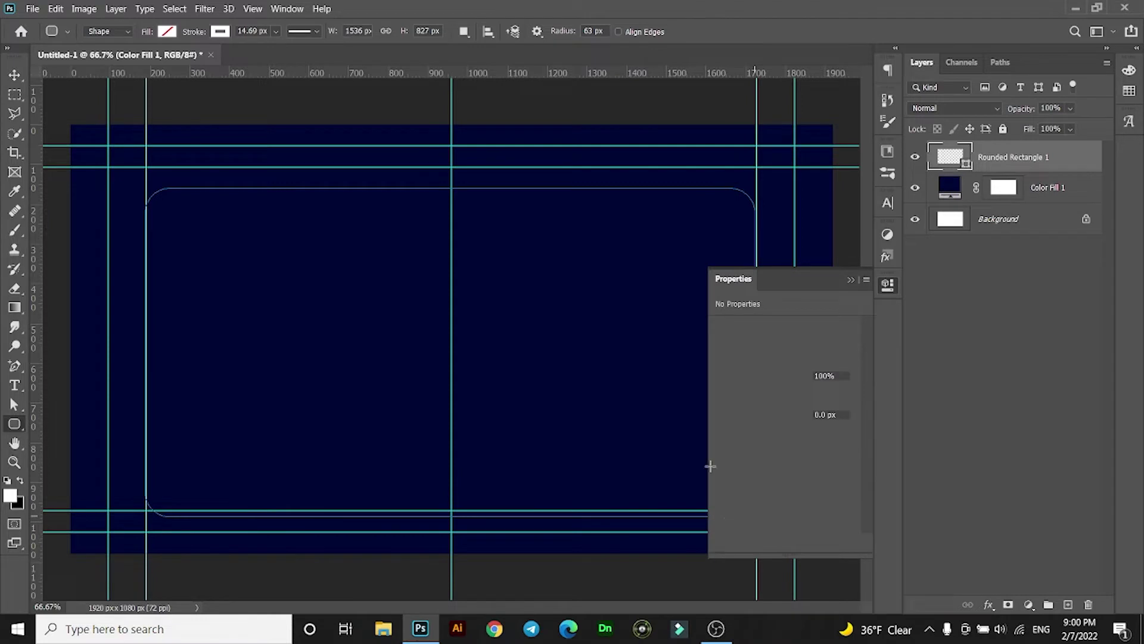
left_click(851, 280)
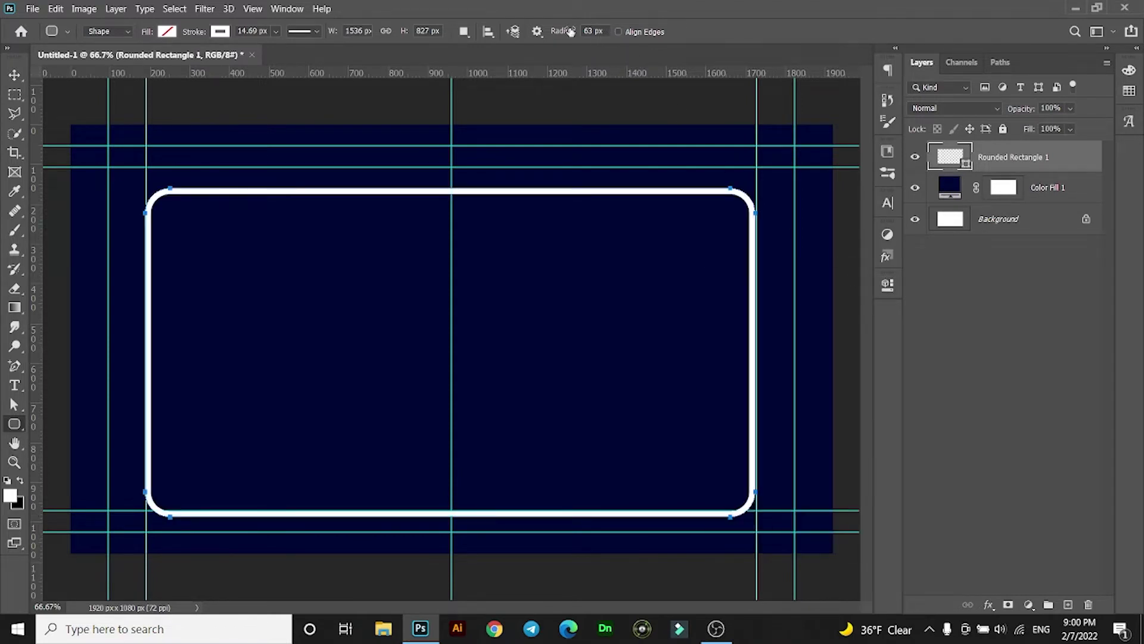
key("Return")
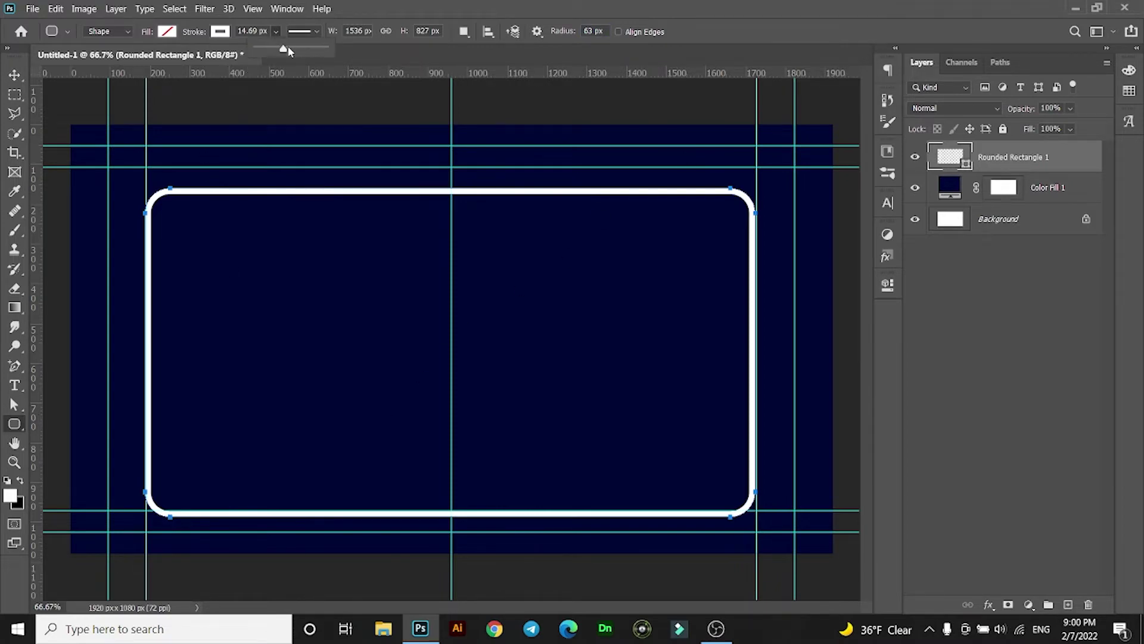
Set the rounded rectangle's white stroke width to 19 px.
left_click_drag(276, 31, 287, 49)
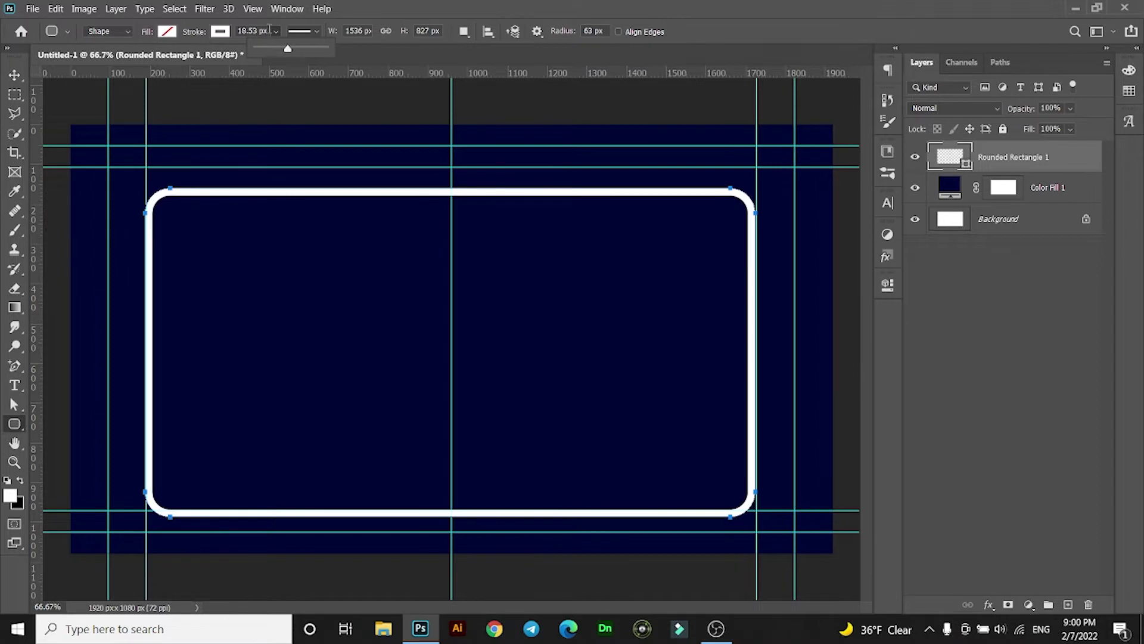
left_click(269, 30)
type("19")
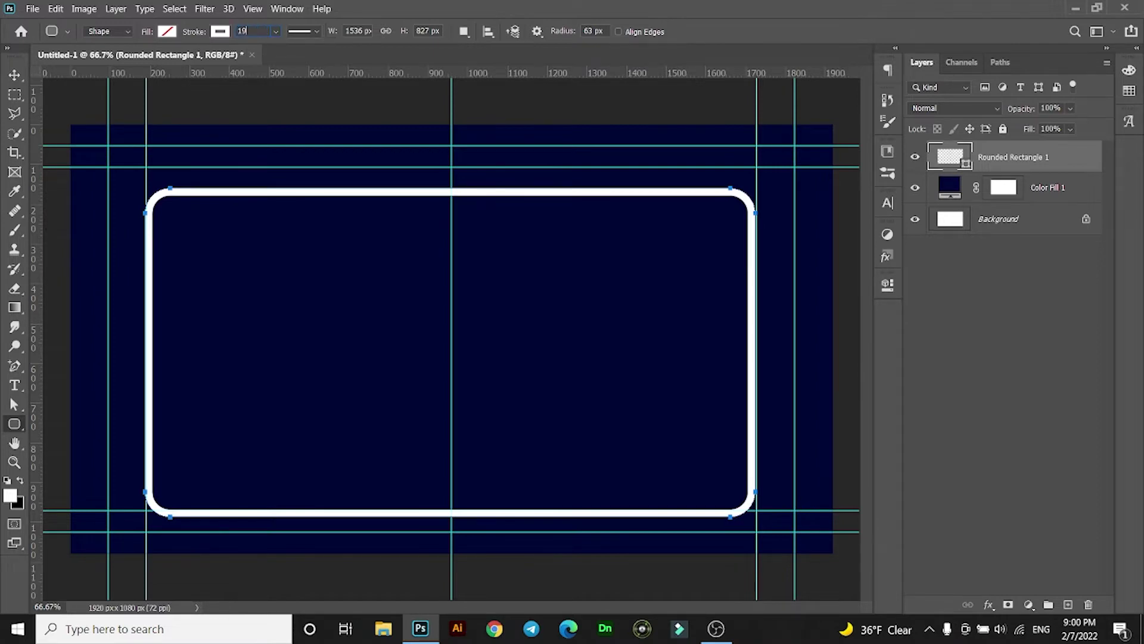
key("Return")
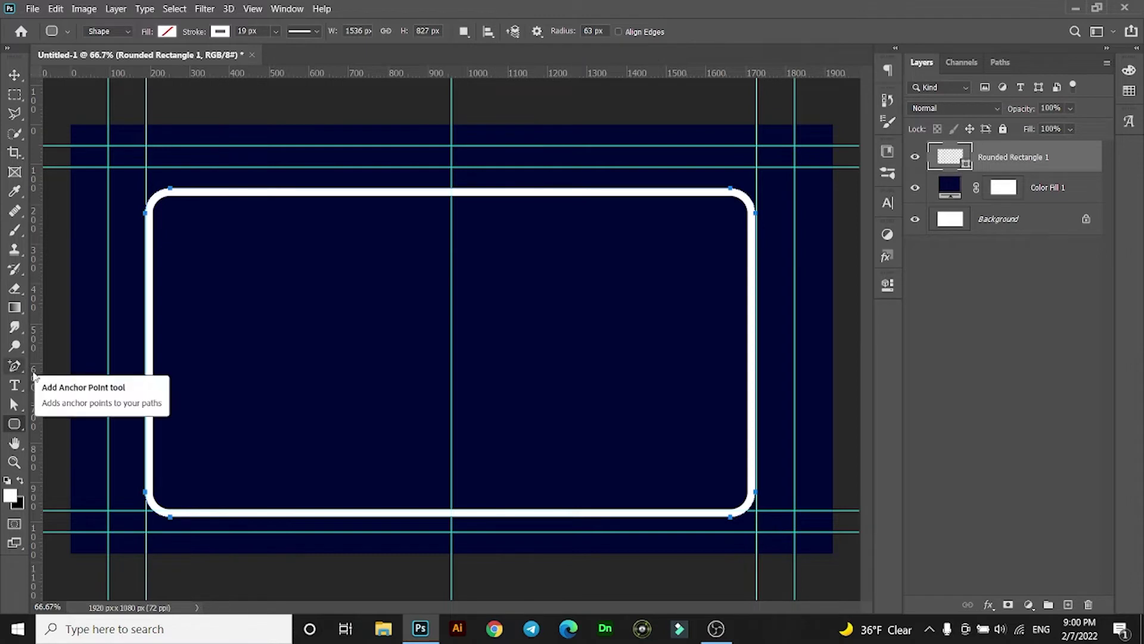
Add another vertical guide and an anchor point at the middle of the bottom edge.
mouse_move(38, 364)
left_mouse_down()
mouse_move(171, 391)
mouse_move(35, 373)
left_mouse_up()
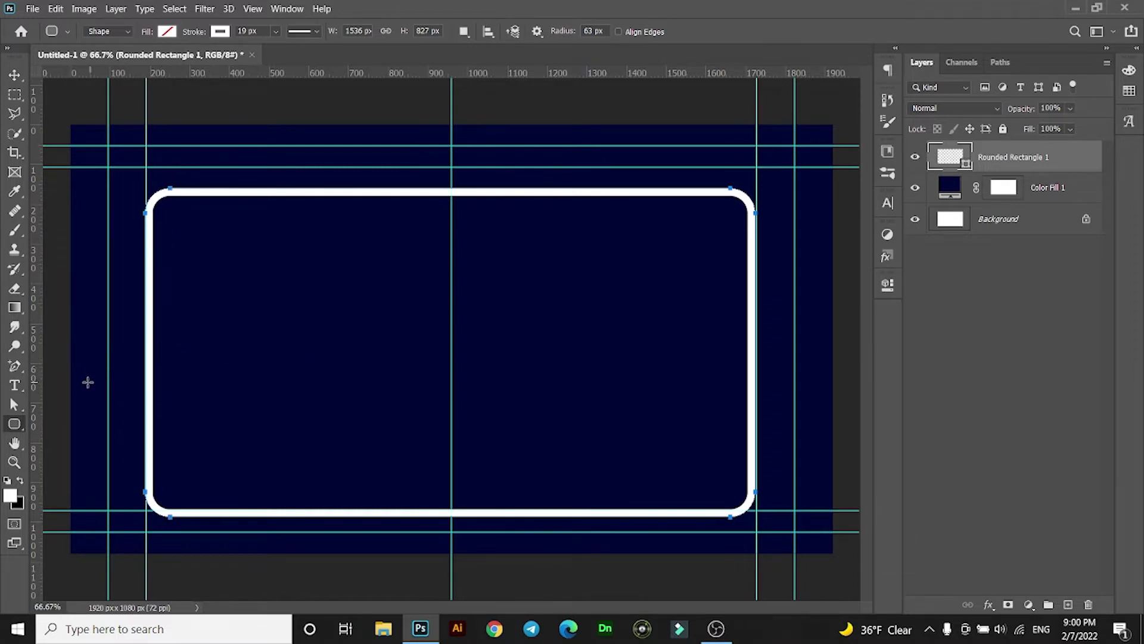
left_click(15, 370)
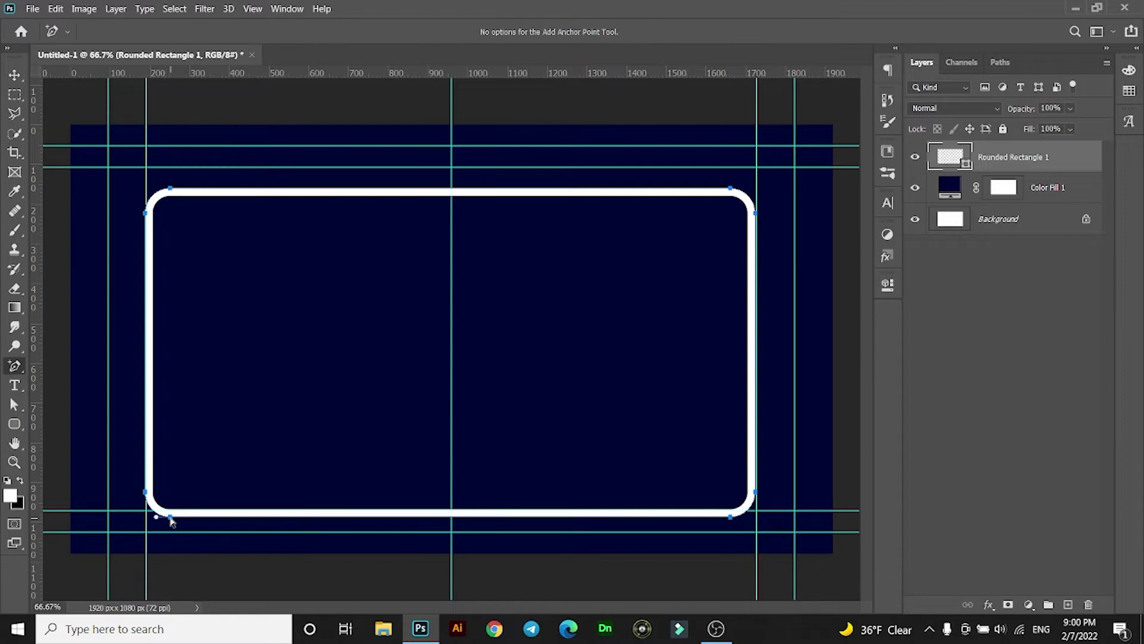
left_click(451, 517)
left_click(733, 522)
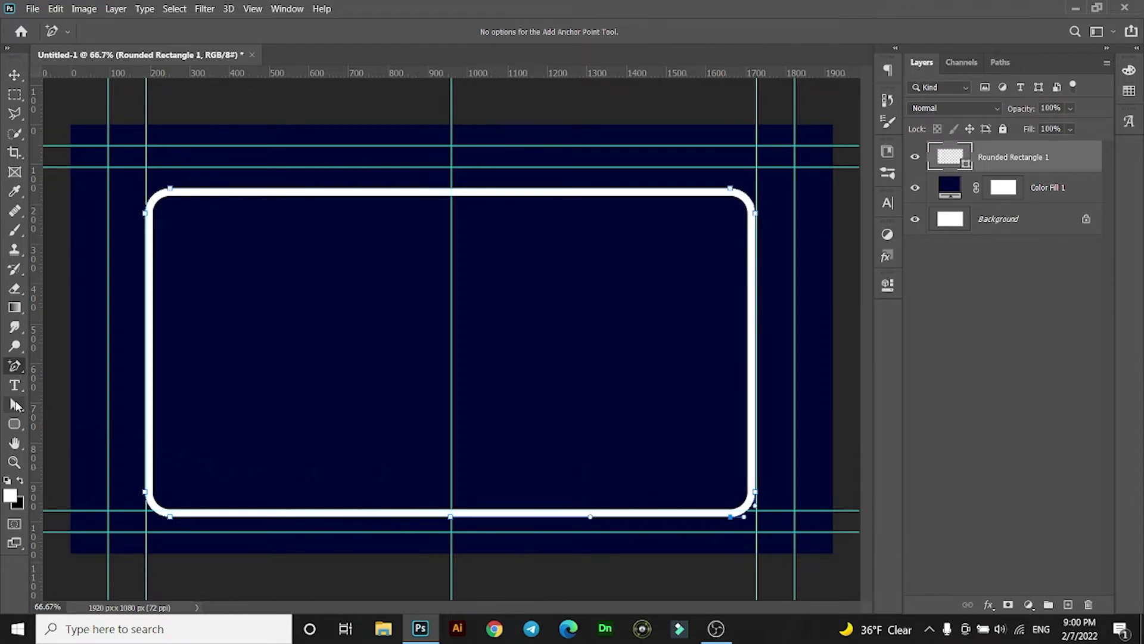
Drag the bottom-middle anchor up to the top guide, centred on the middle guide.
left_click(14, 405)
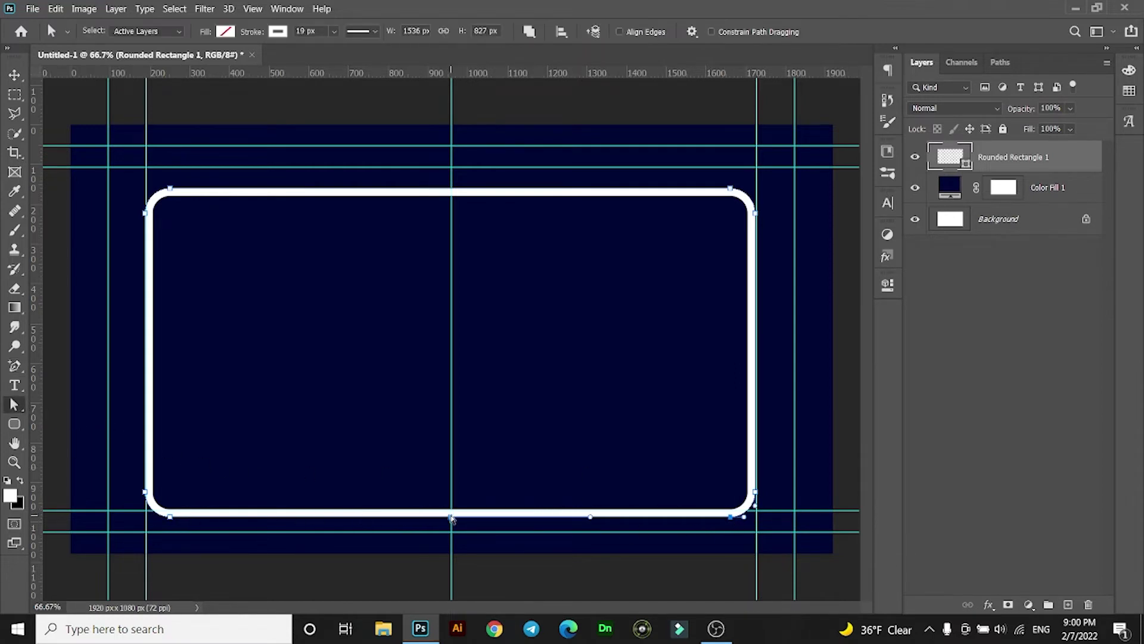
mouse_move(450, 516)
left_mouse_down()
mouse_move(433, 291)
mouse_move(453, 148)
left_mouse_up()
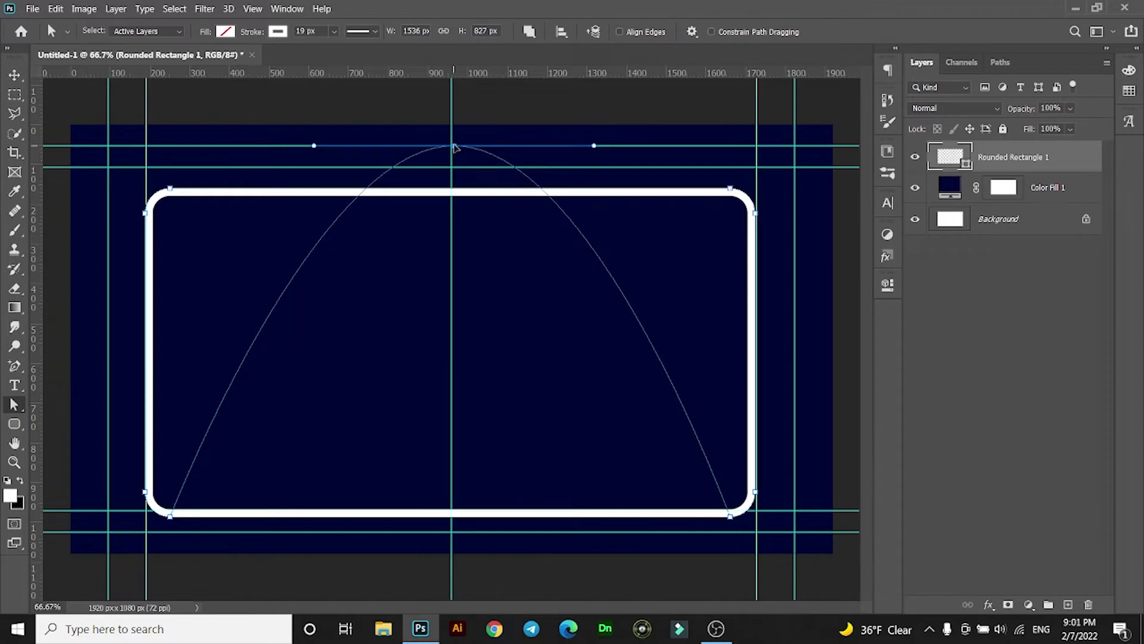
left_click_drag(454, 148, 452, 148)
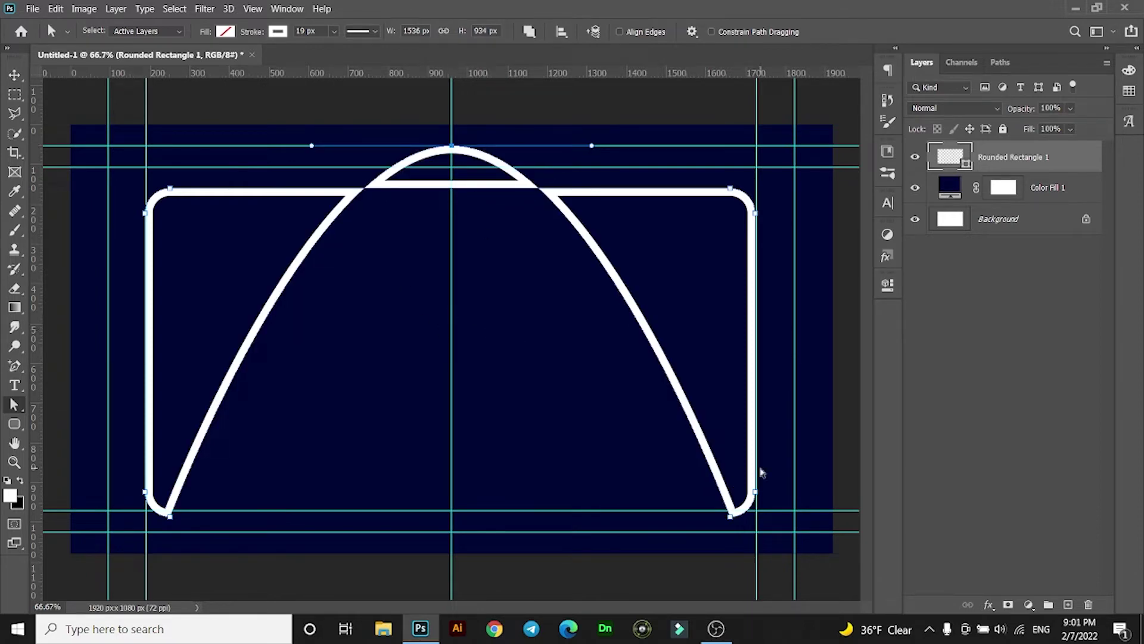
left_click(14, 366)
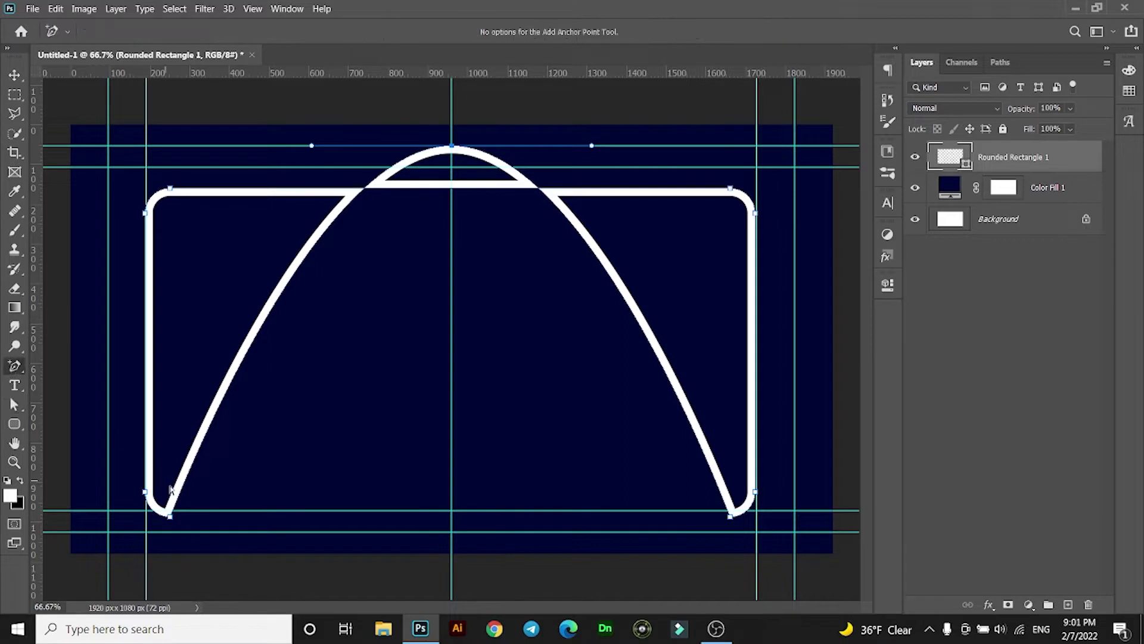
Add an anchor on the arch's left side and reshape the arch's left side.
left_click(170, 517)
left_click(261, 327)
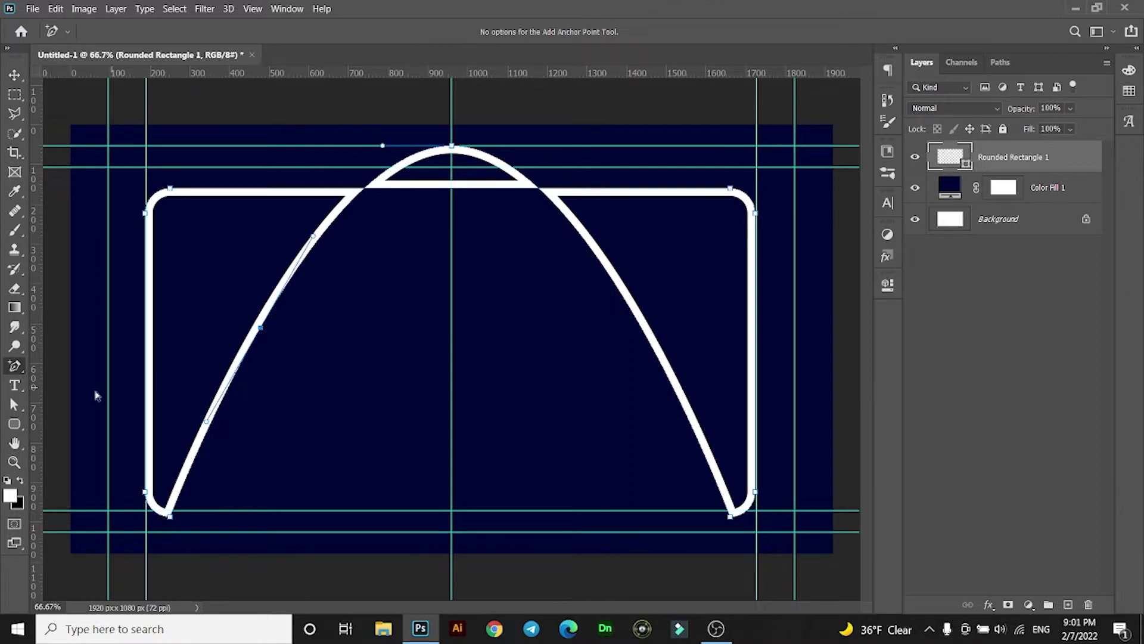
left_click(15, 404)
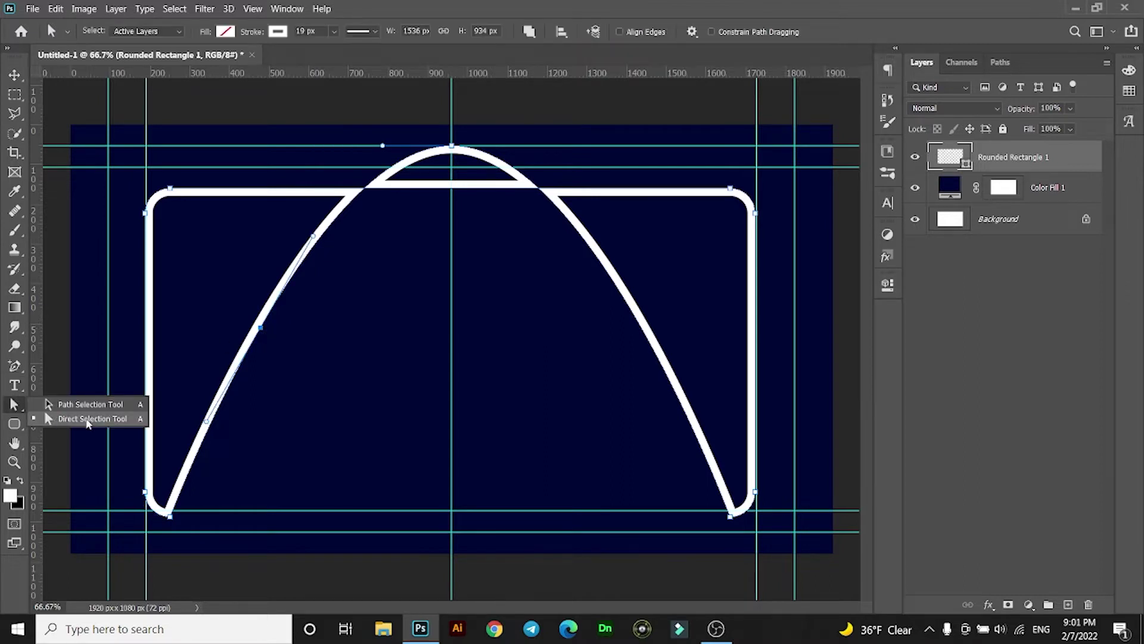
left_click(87, 419)
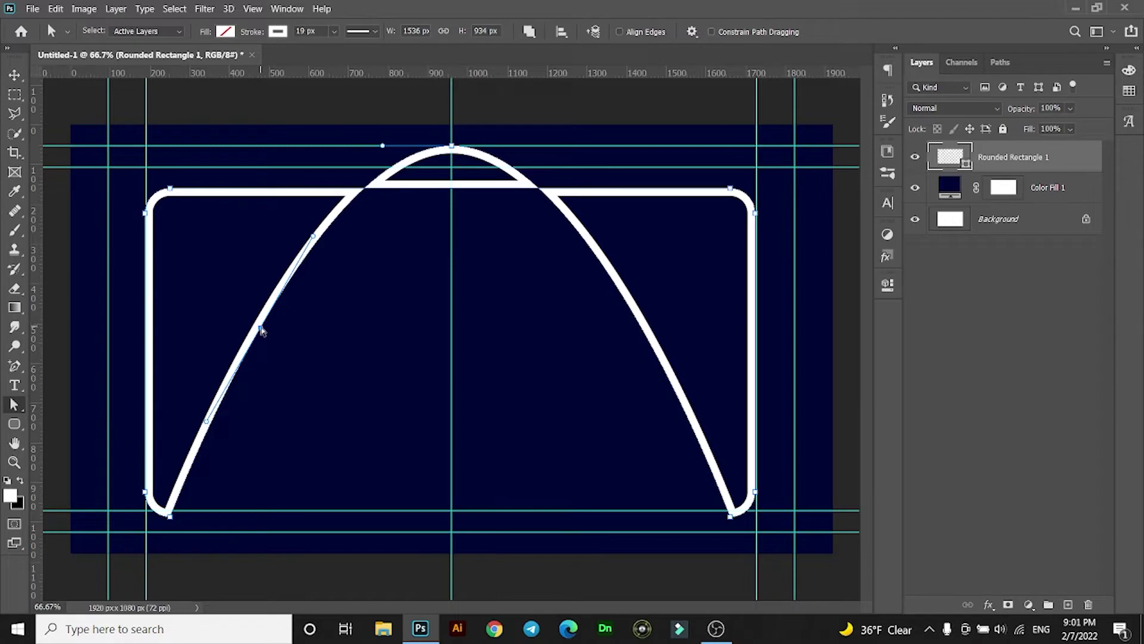
left_click_drag(261, 328, 284, 347)
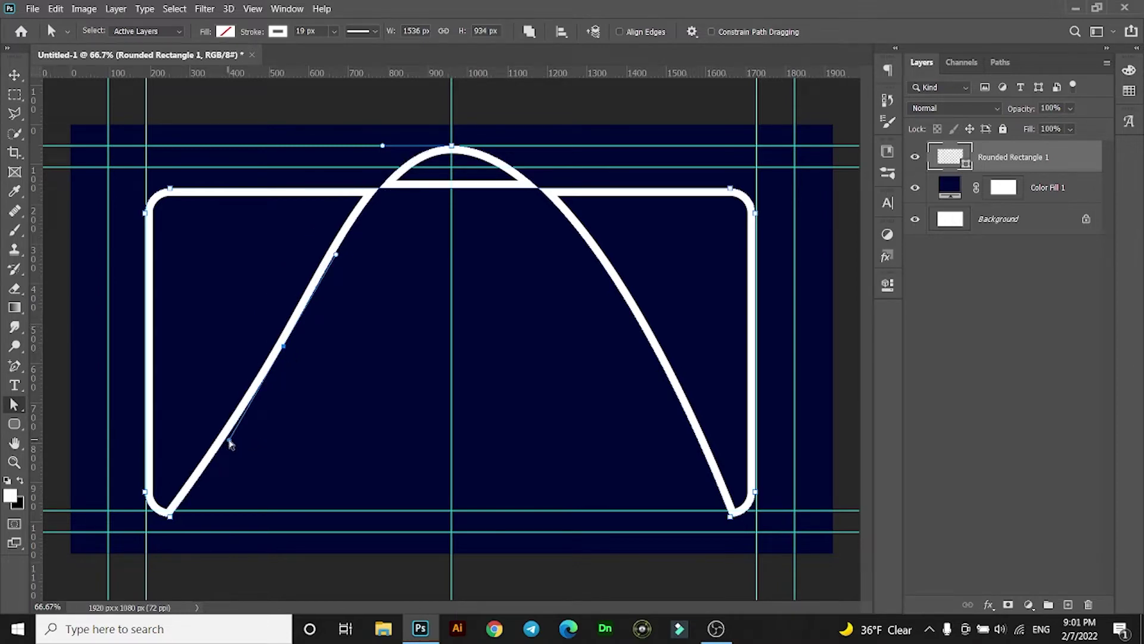
left_click_drag(230, 442, 247, 539)
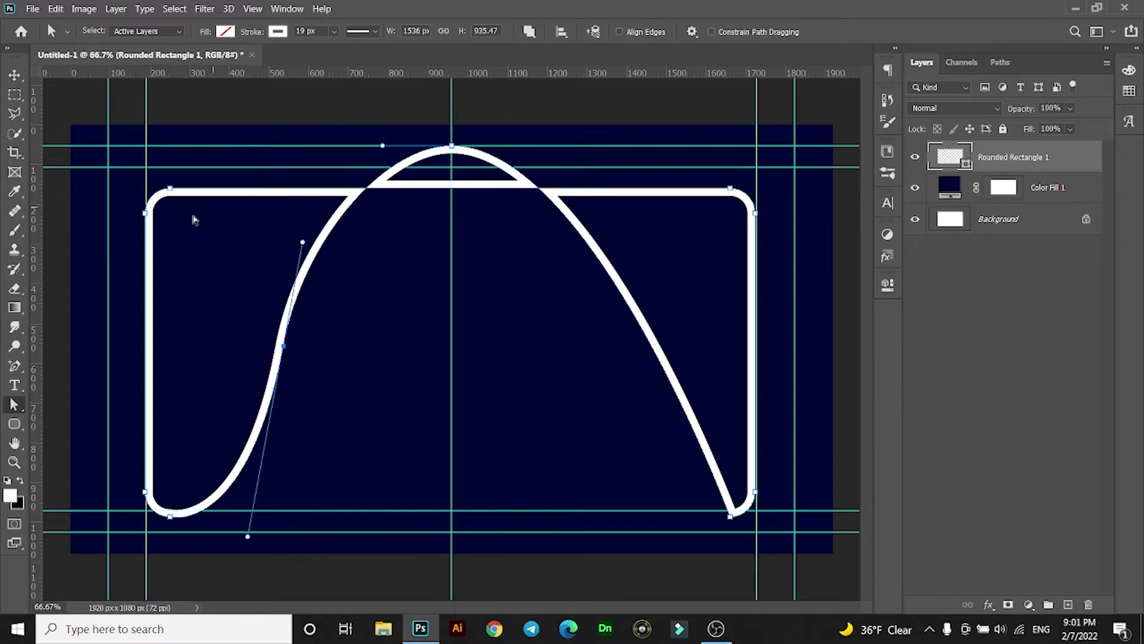
Pull the upper-left curve up into a flat hump top along the upper guide.
left_click(12, 370)
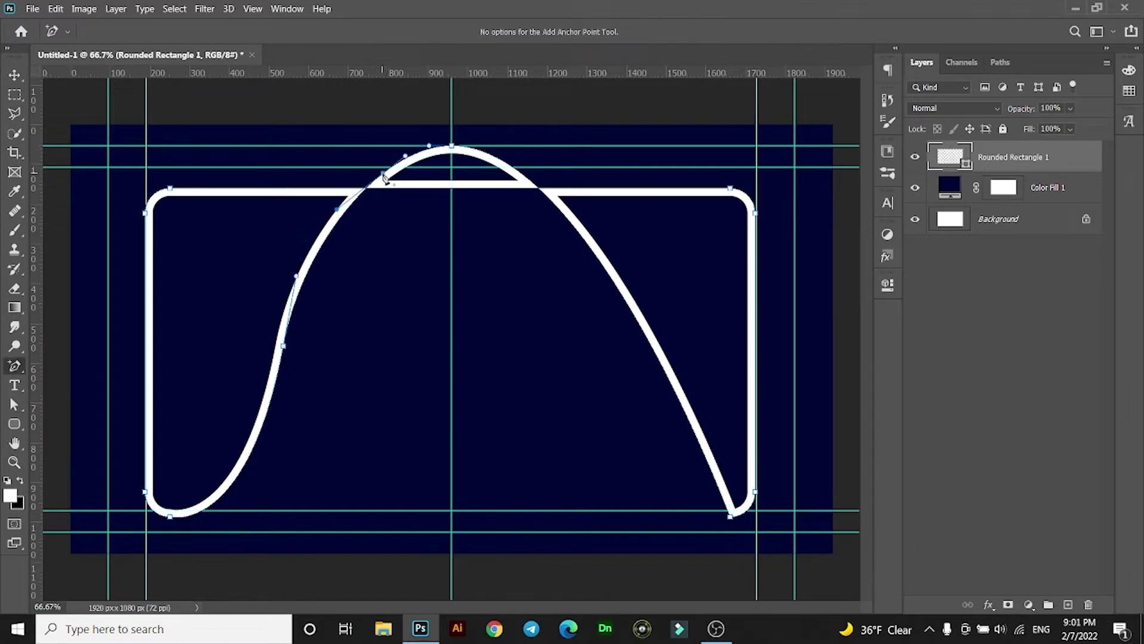
mouse_move(386, 177)
left_mouse_down()
mouse_move(361, 149)
mouse_move(384, 146)
left_mouse_up()
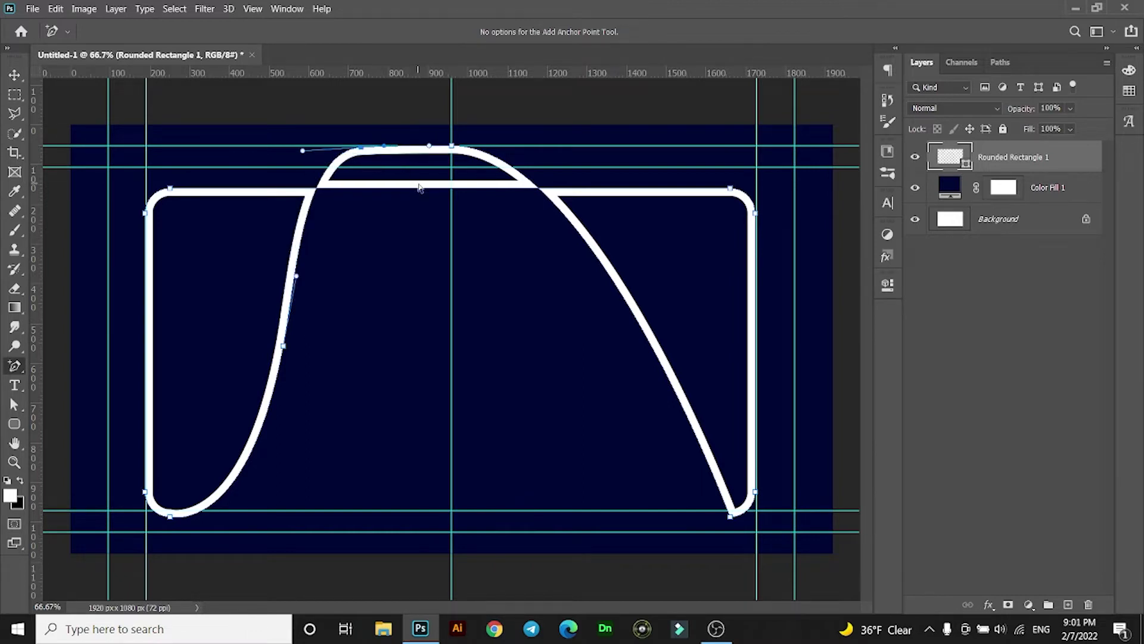
scroll(404, 182, "up", 5)
scroll(388, 196, "up", 1)
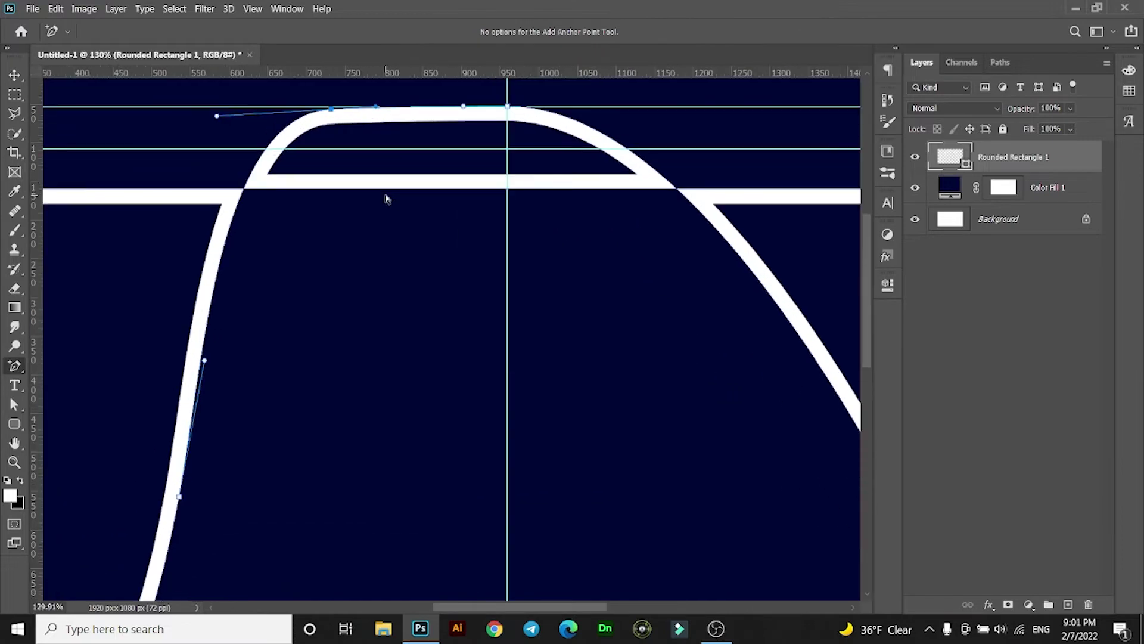
scroll(387, 199, "down", 5)
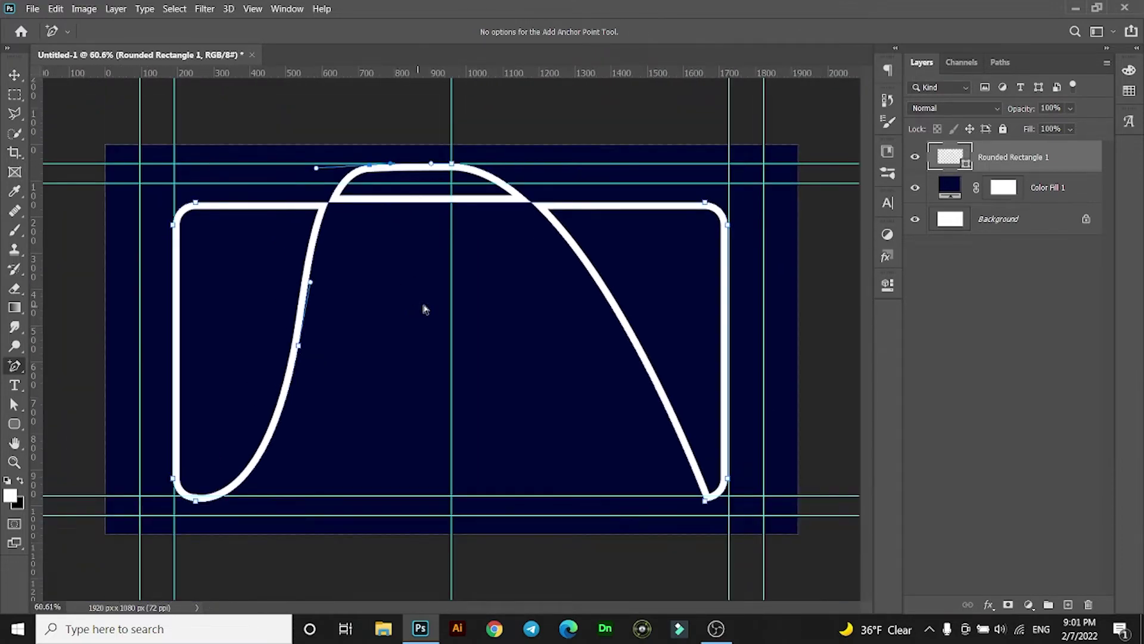
Rasterize the rounded rectangle layer and delete everything right of the centre guide.
right_click(992, 161)
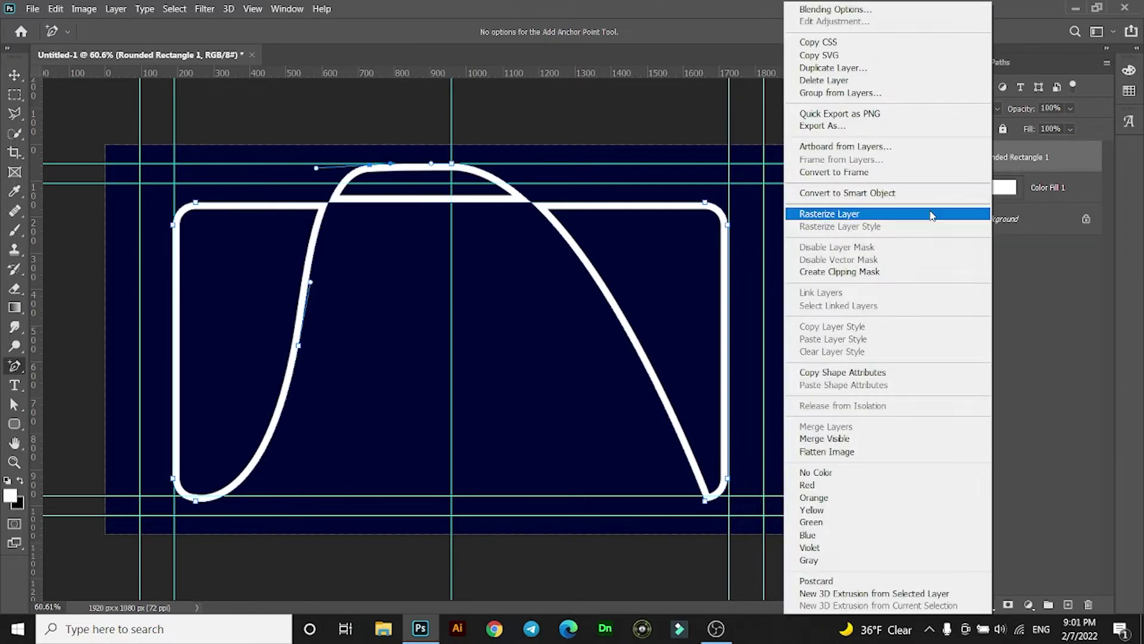
left_click(870, 215)
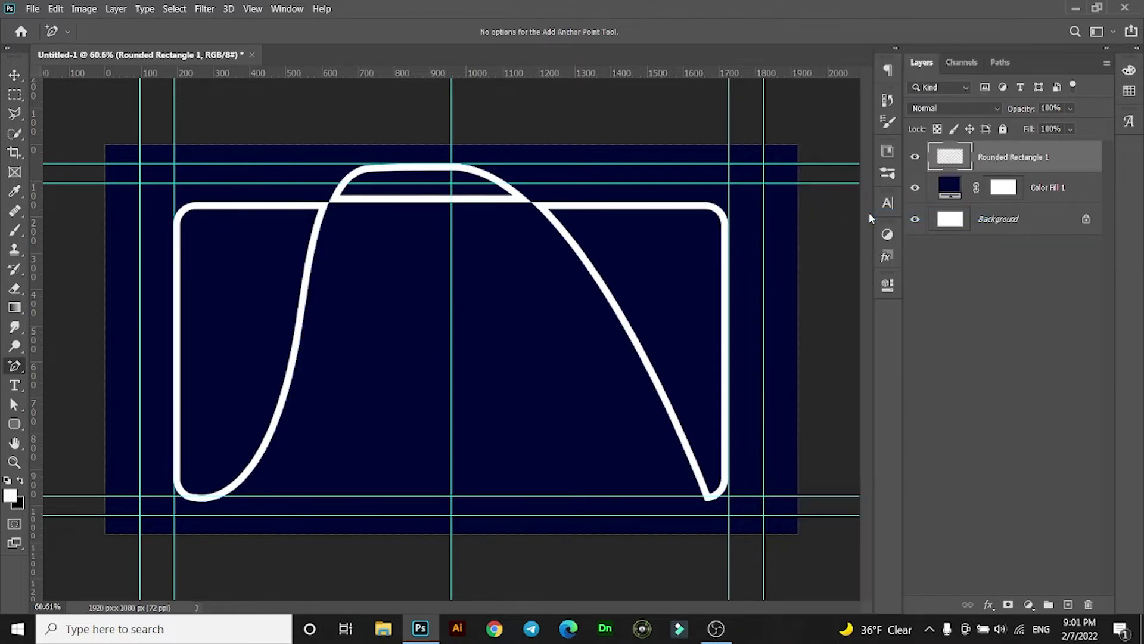
left_click(15, 94)
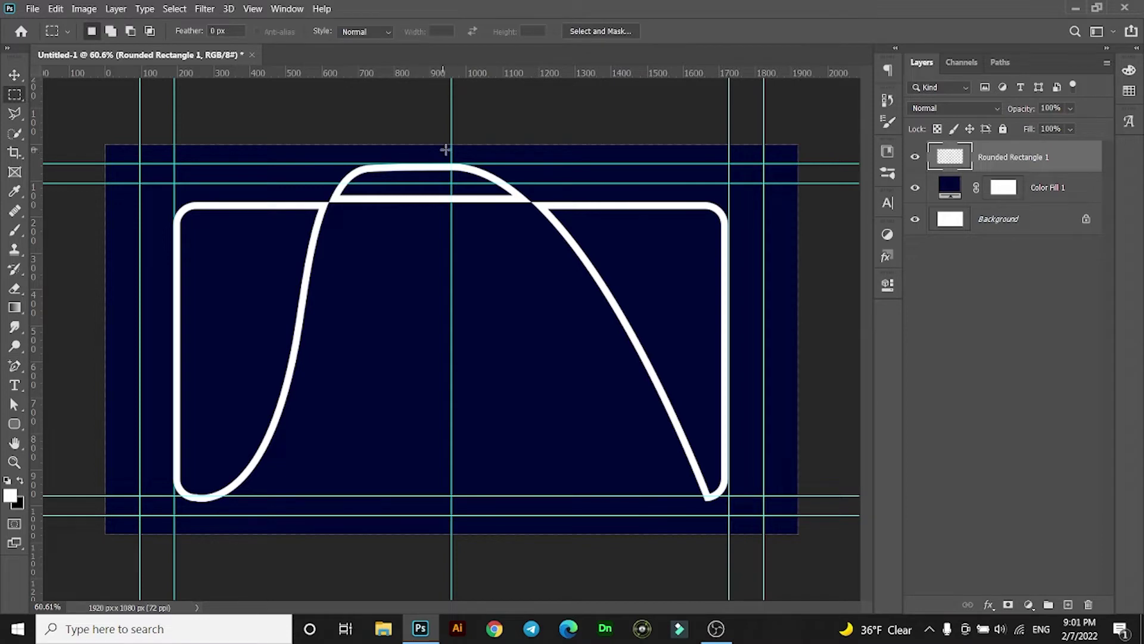
left_click_drag(452, 134, 751, 543)
key("Delete")
key("ctrl+d")
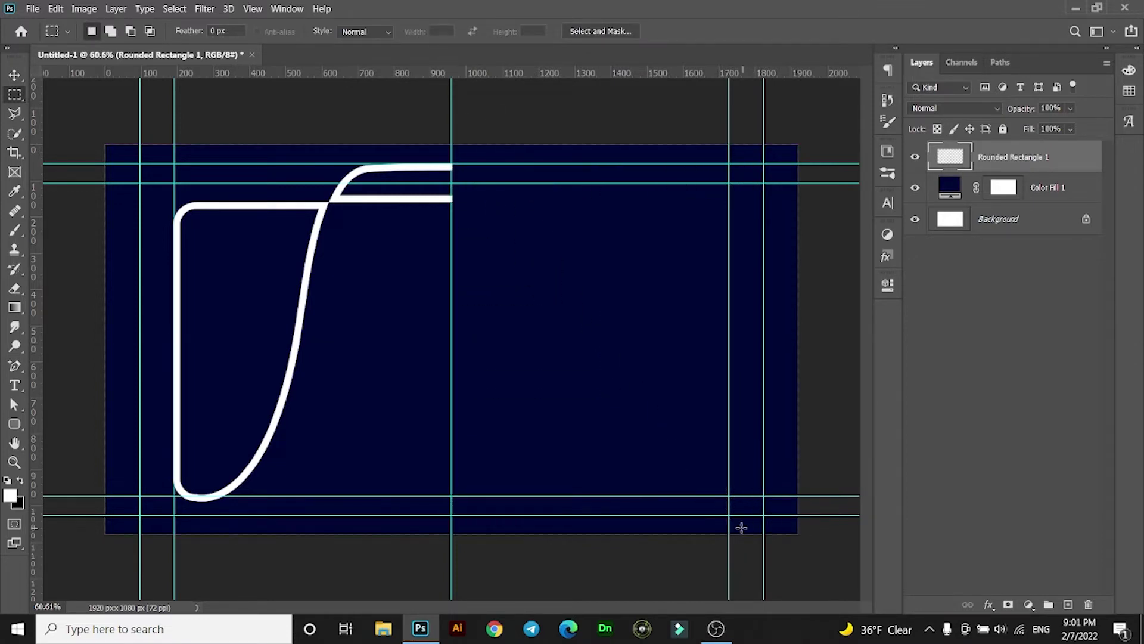
Delete the leftover sliver of outline at the centre guide.
scroll(436, 320, "up", 3)
scroll(435, 321, "down", 2)
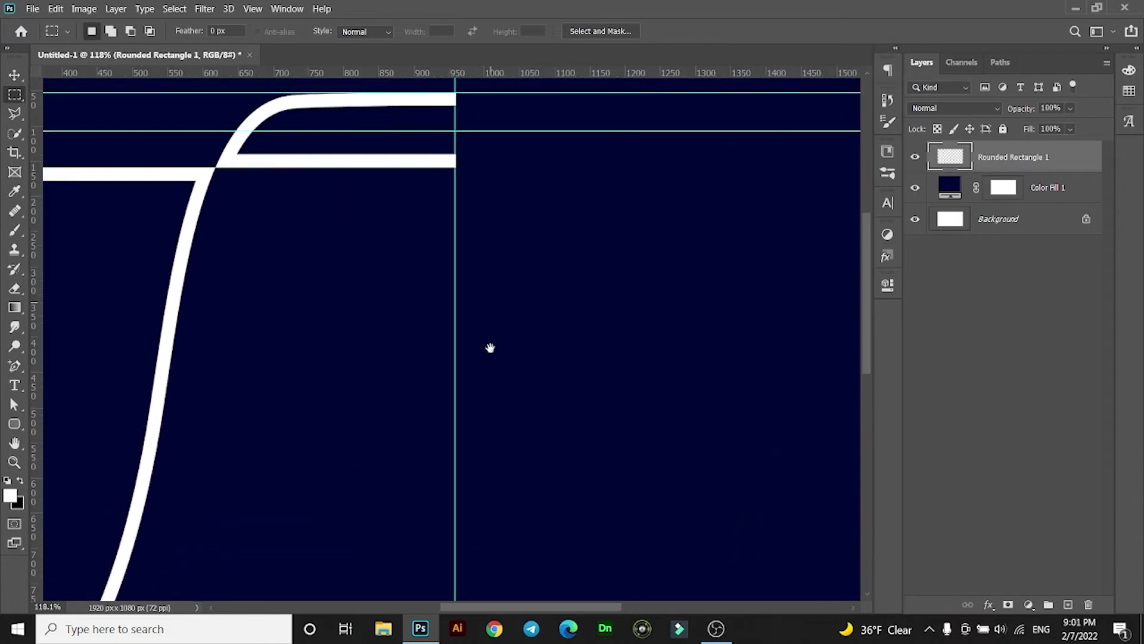
scroll(488, 347, "up", 1)
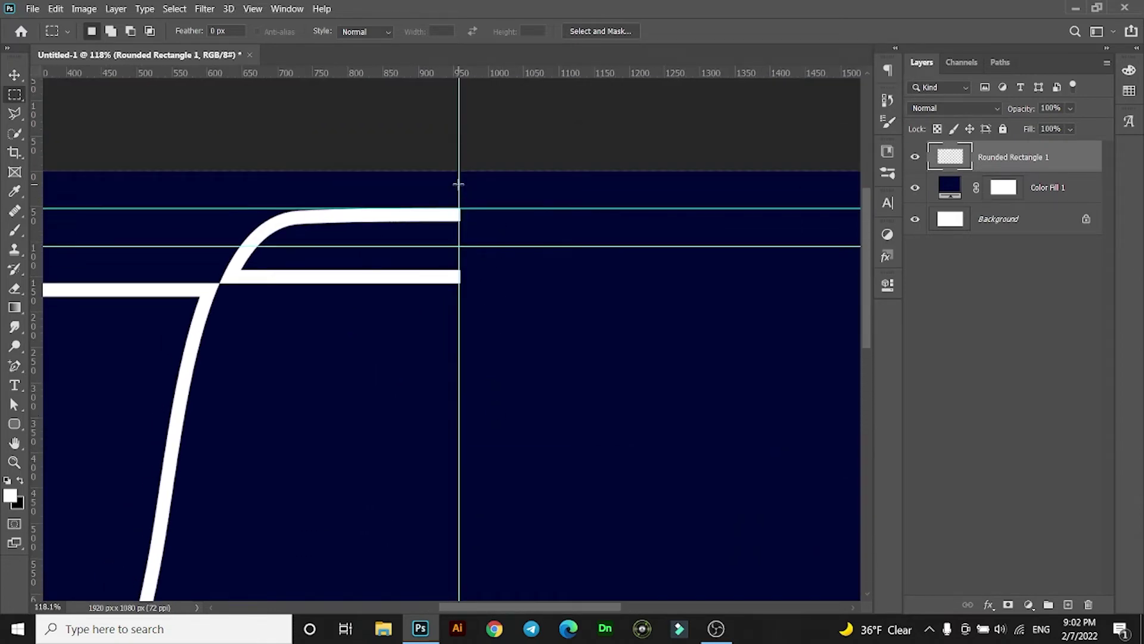
left_click_drag(458, 184, 485, 306)
key("Delete")
key("ctrl+d")
scroll(475, 297, "down", 3)
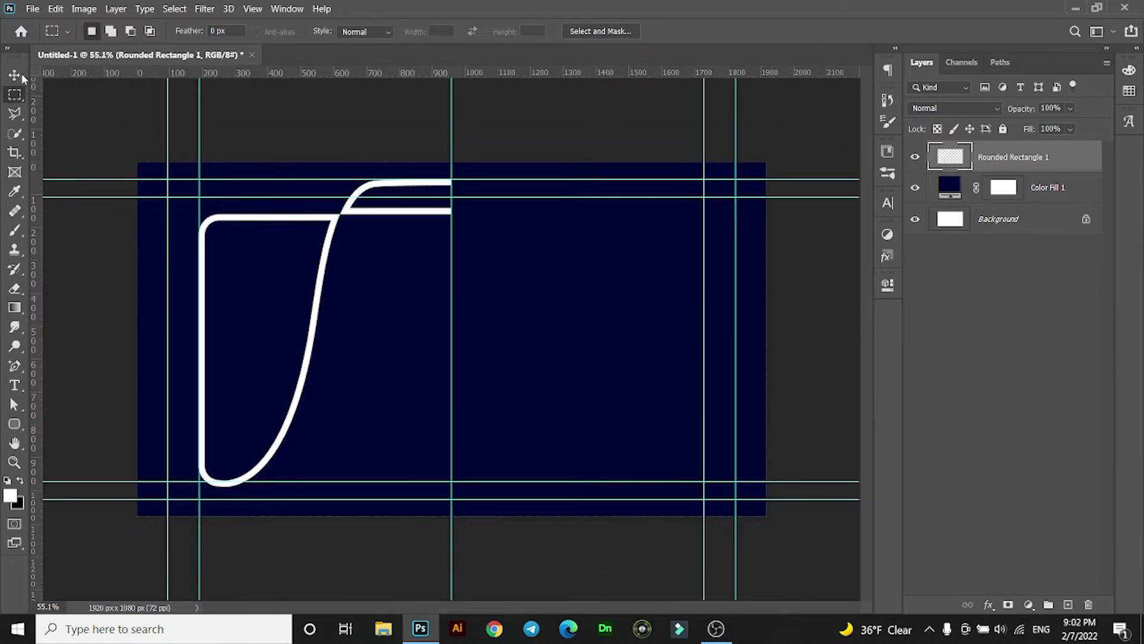
left_click(18, 75)
Duplicate the left half, flip it horizontally, and move it right to meet at the centre guide.
key("ctrl+j")
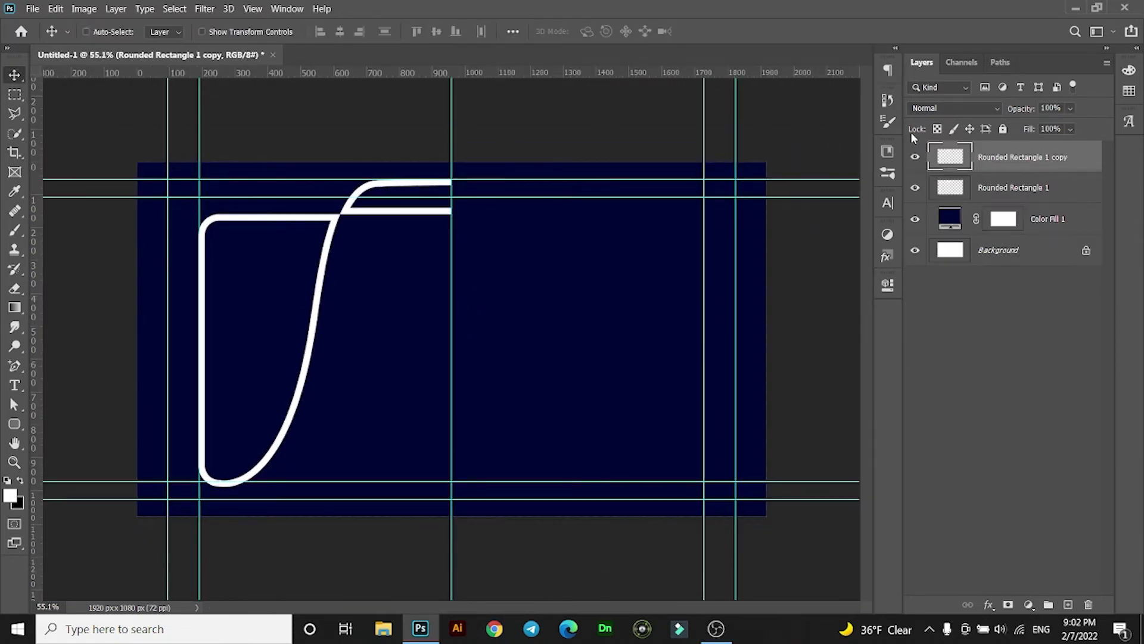
key("ctrl+t")
right_click(377, 304)
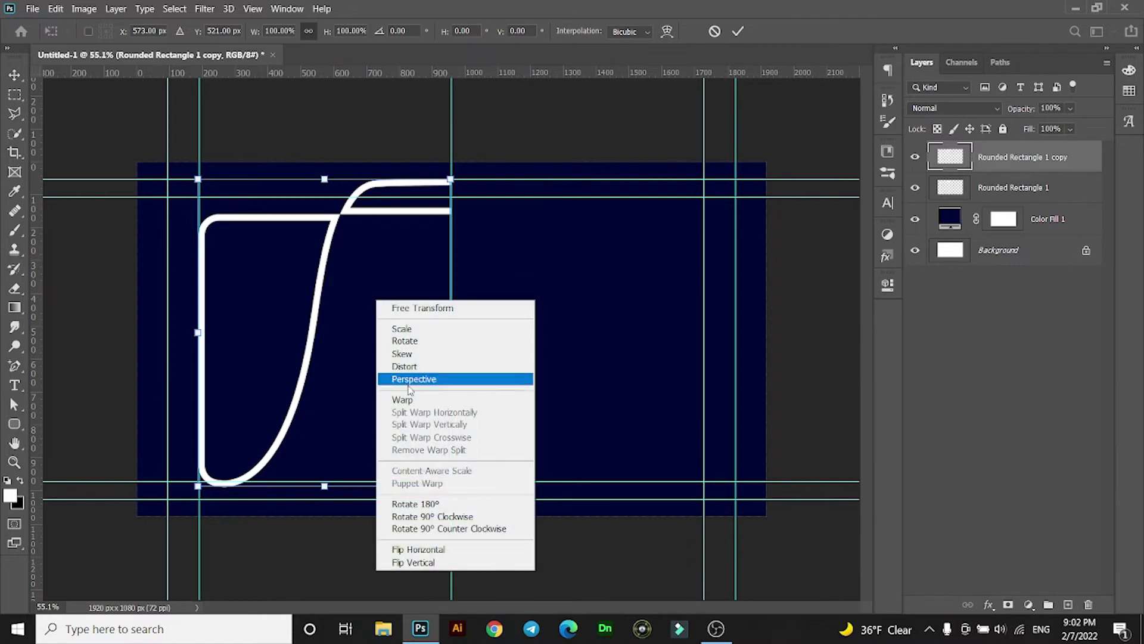
left_click(411, 549)
left_click_drag(365, 291, 620, 290)
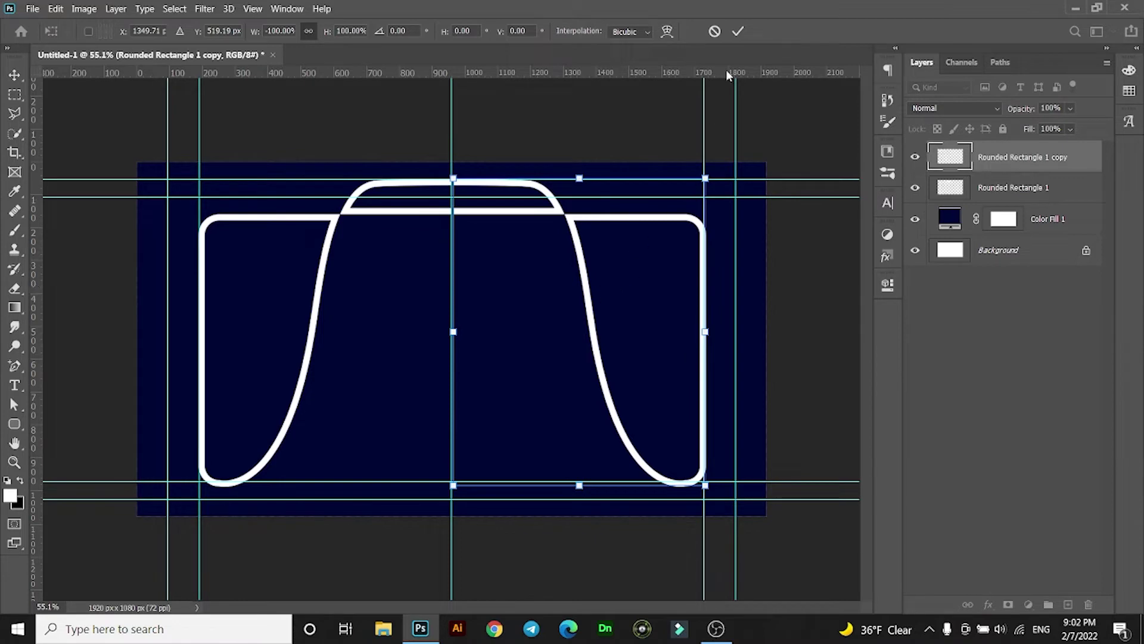
left_click(738, 31)
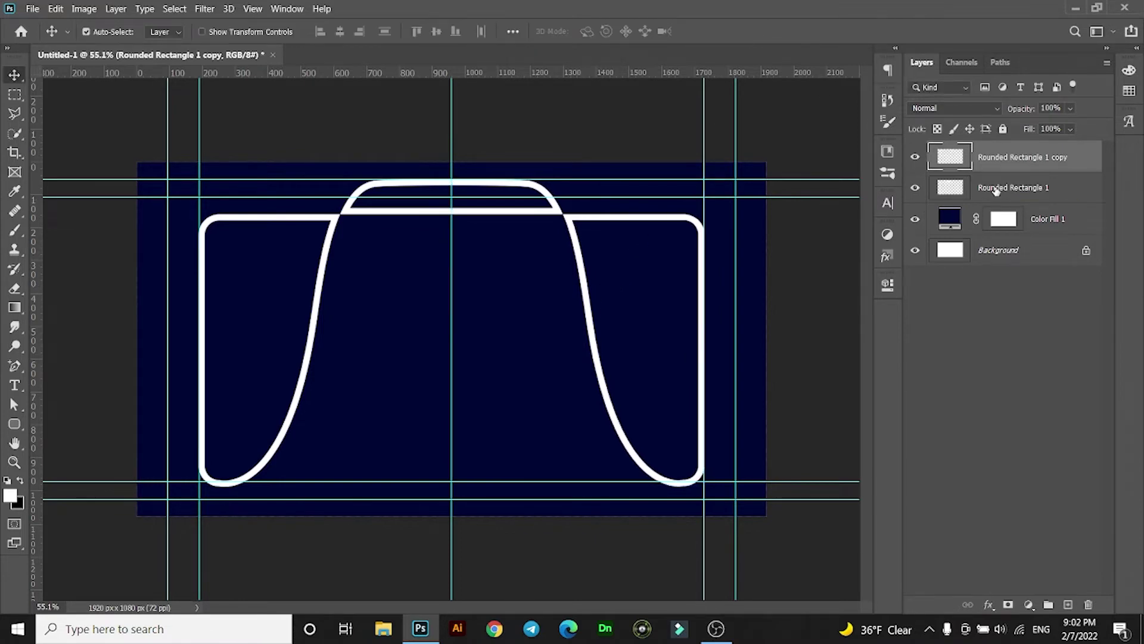
left_click(995, 189, "shift")
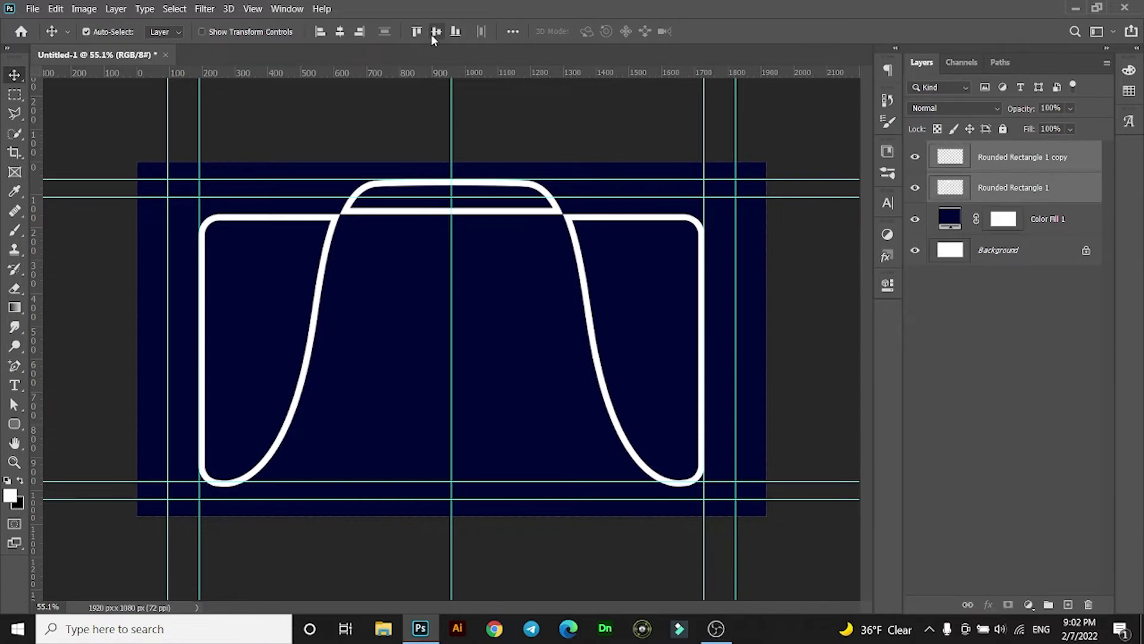
Draw a 657 px lens circle in the camera body with an outline of about 16 px.
left_click(1017, 165)
left_click(14, 425)
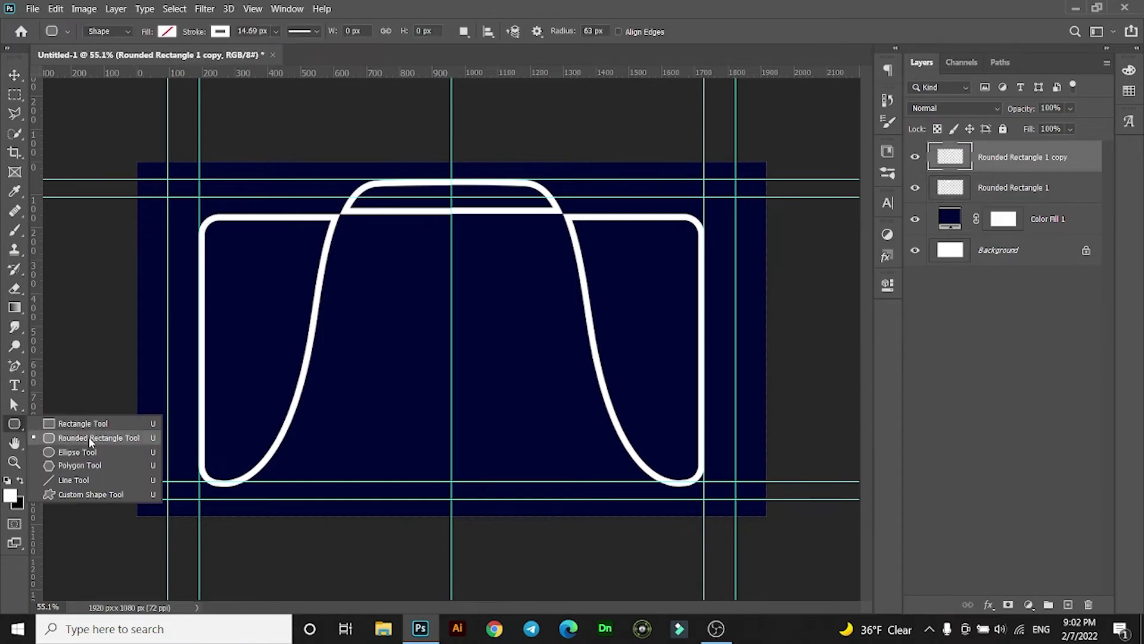
left_click(72, 451)
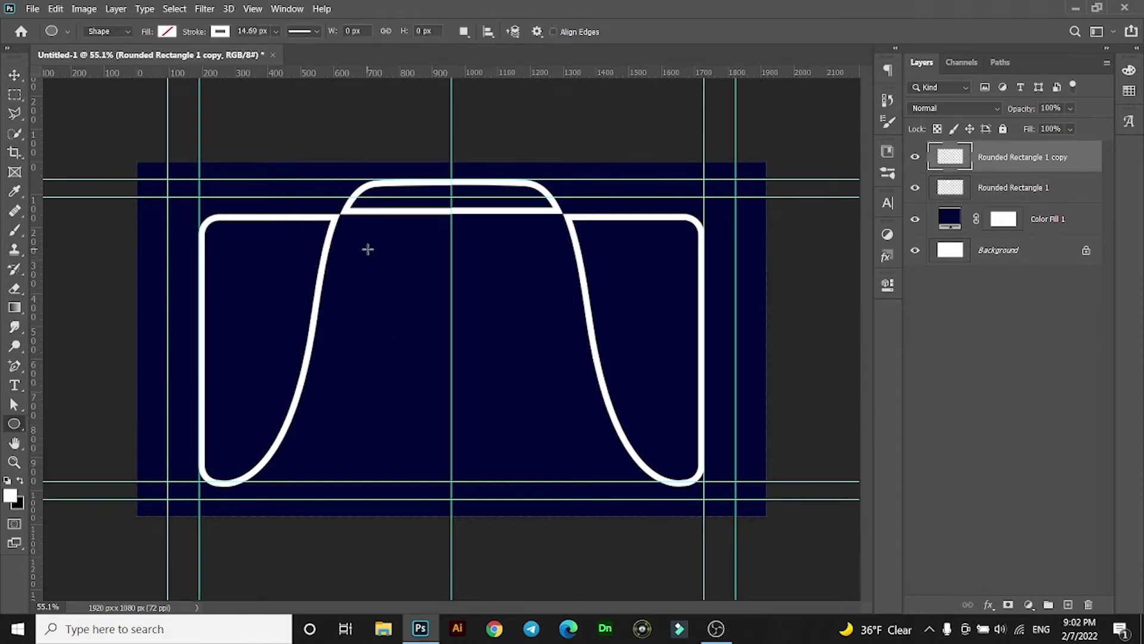
mouse_move(367, 247)
left_mouse_down()
mouse_move(545, 468)
mouse_move(571, 519)
left_mouse_up()
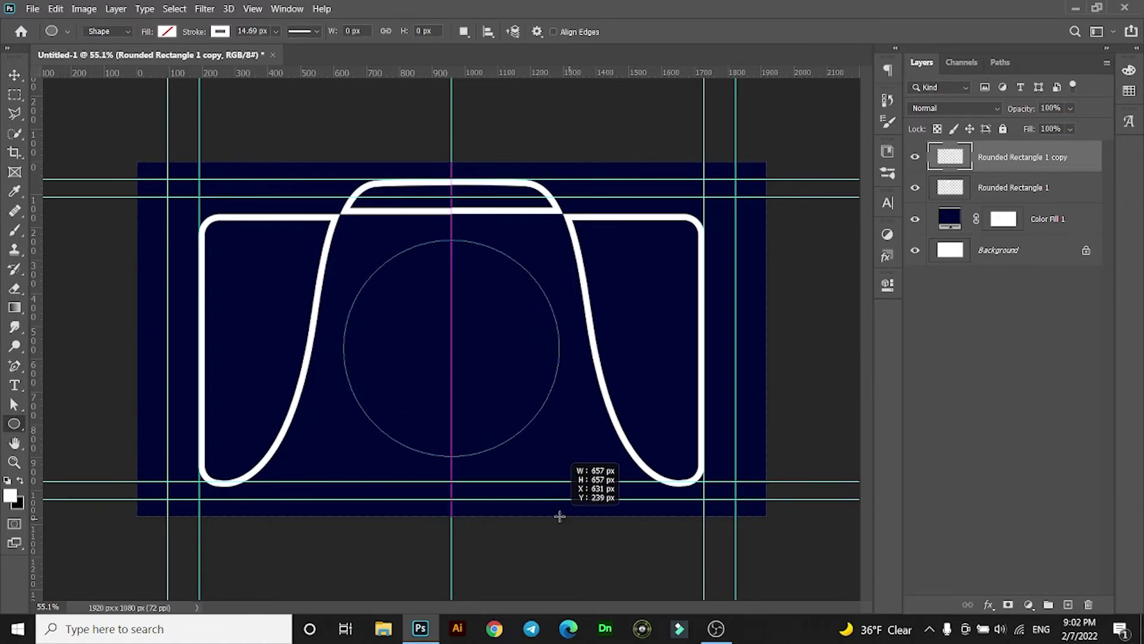
left_click_drag(571, 519, 558, 516)
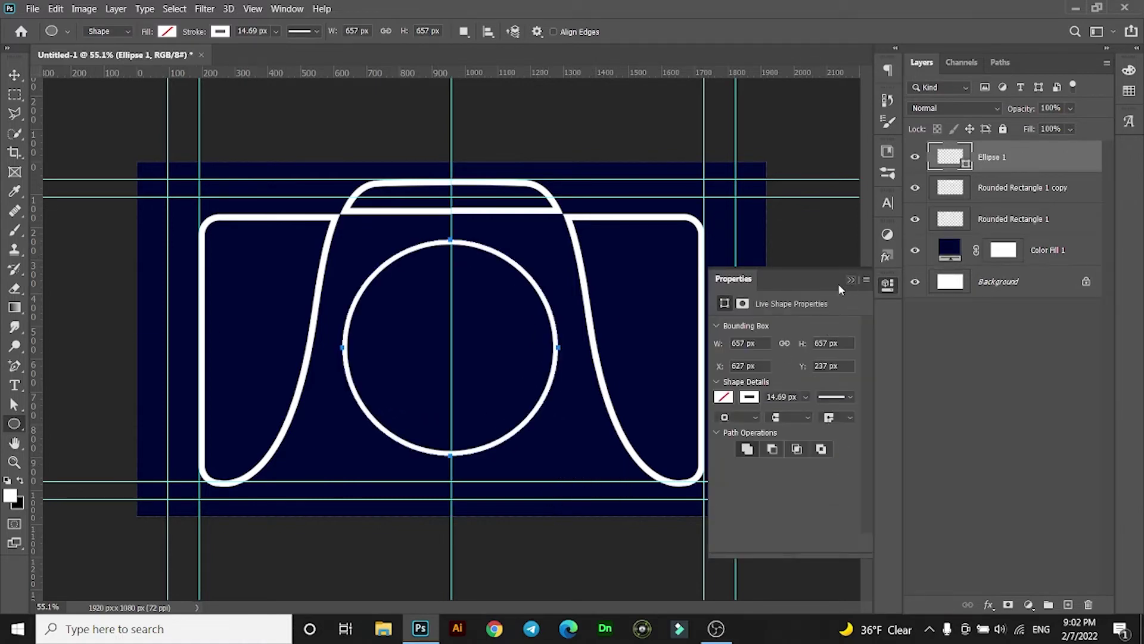
left_click(275, 34)
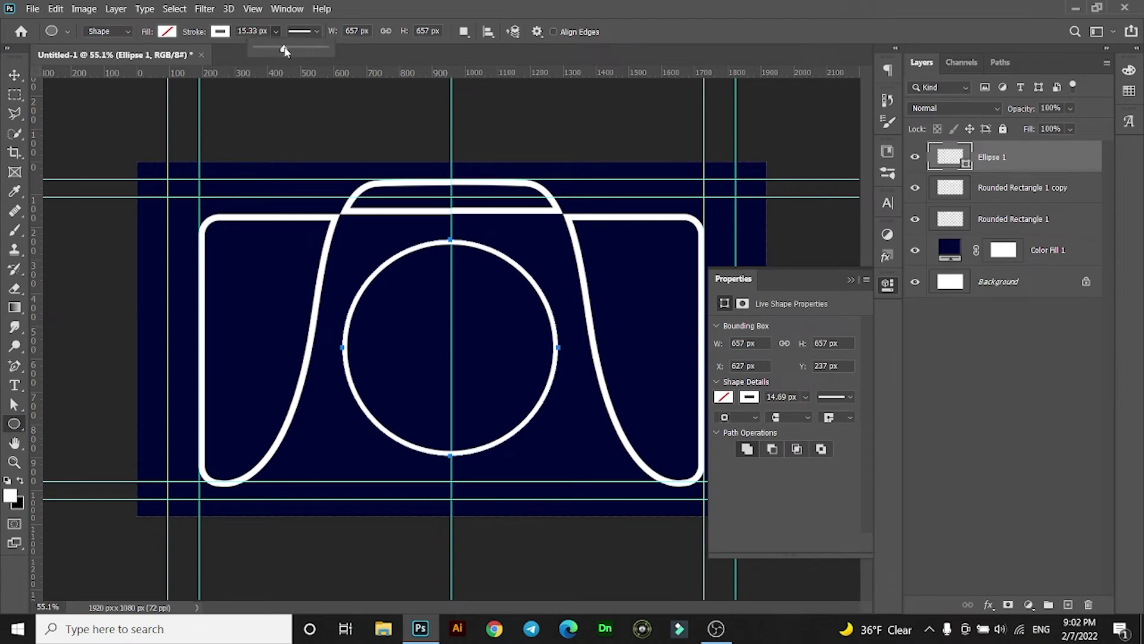
left_click_drag(285, 52, 286, 53)
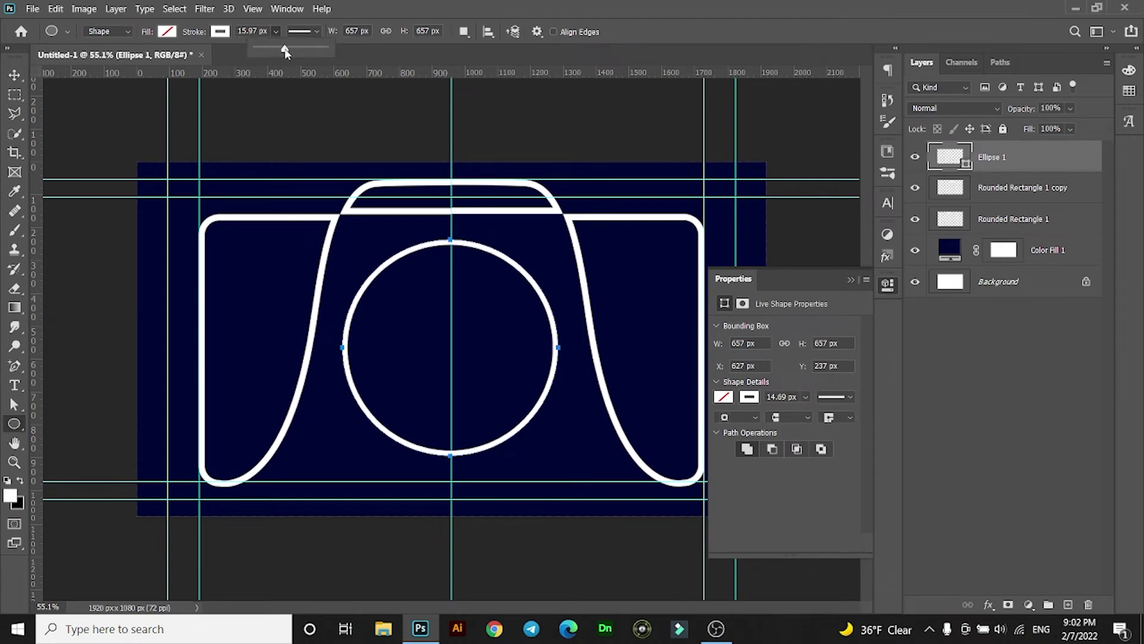
left_click(12, 72)
Centre the lens circle on the canvas, nudge it slightly down, and duplicate it.
left_click(950, 158, "ctrl")
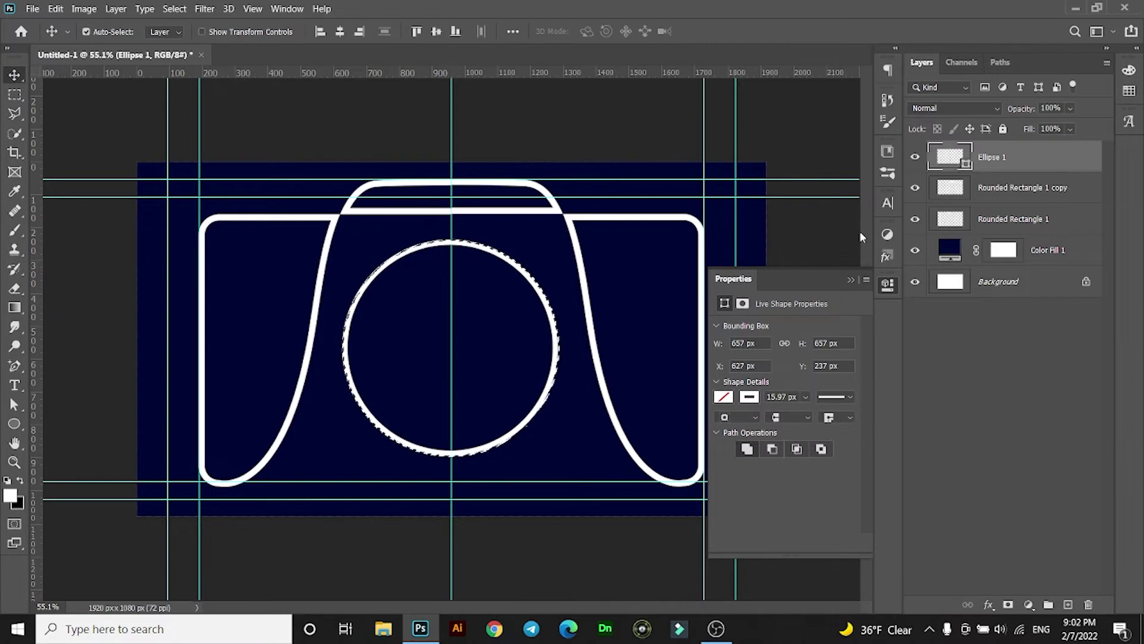
key("ctrl+a")
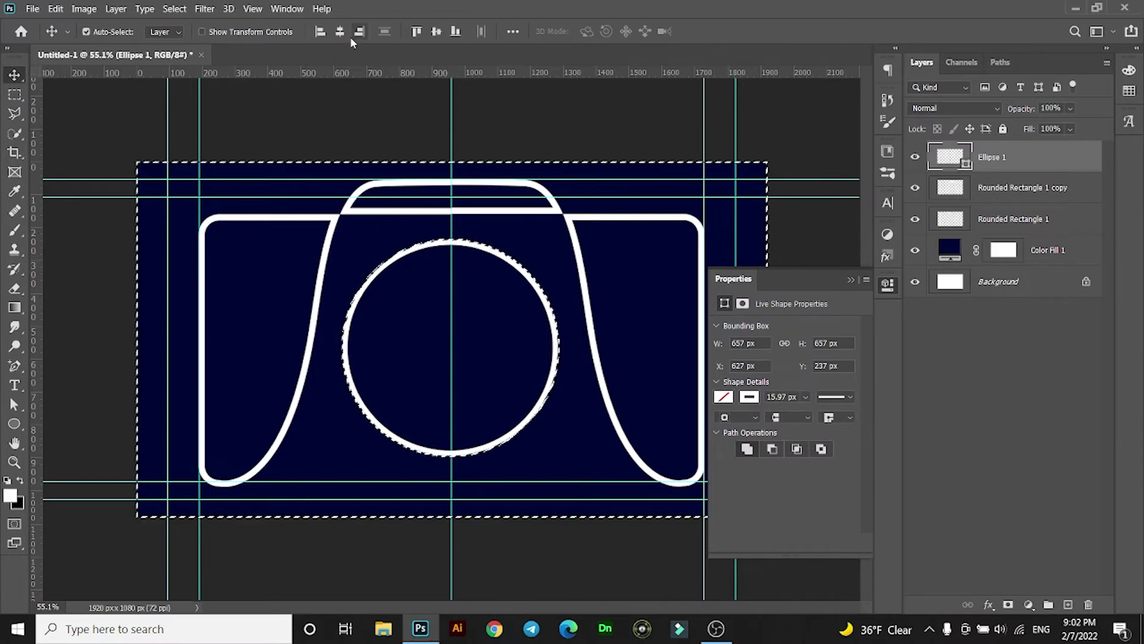
left_click(340, 31)
left_click(437, 31)
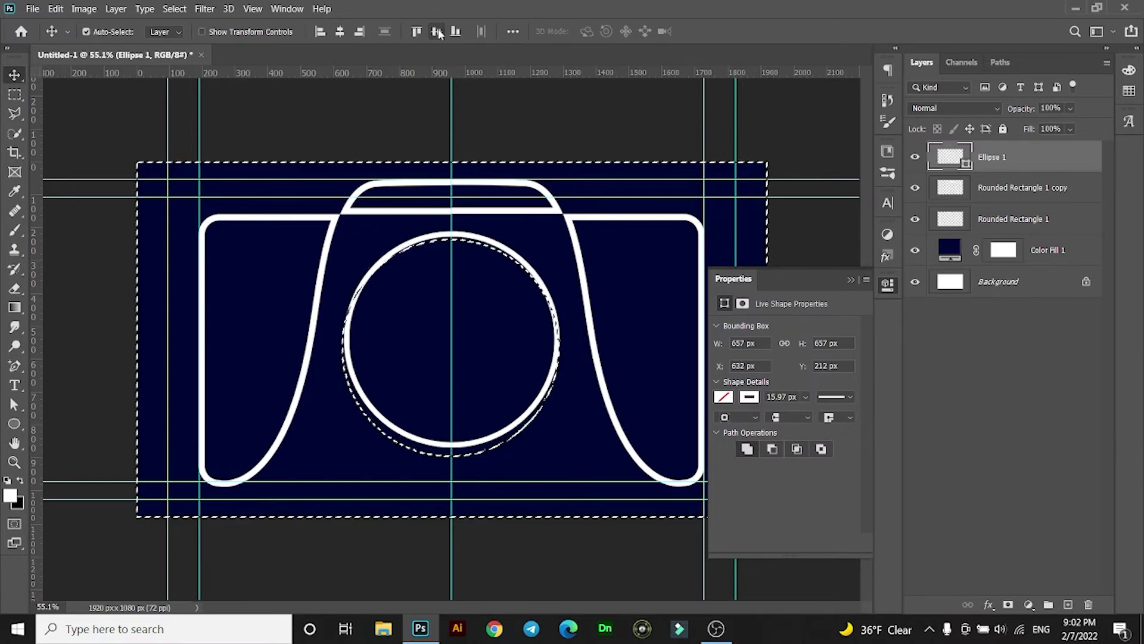
key("ctrl+d")
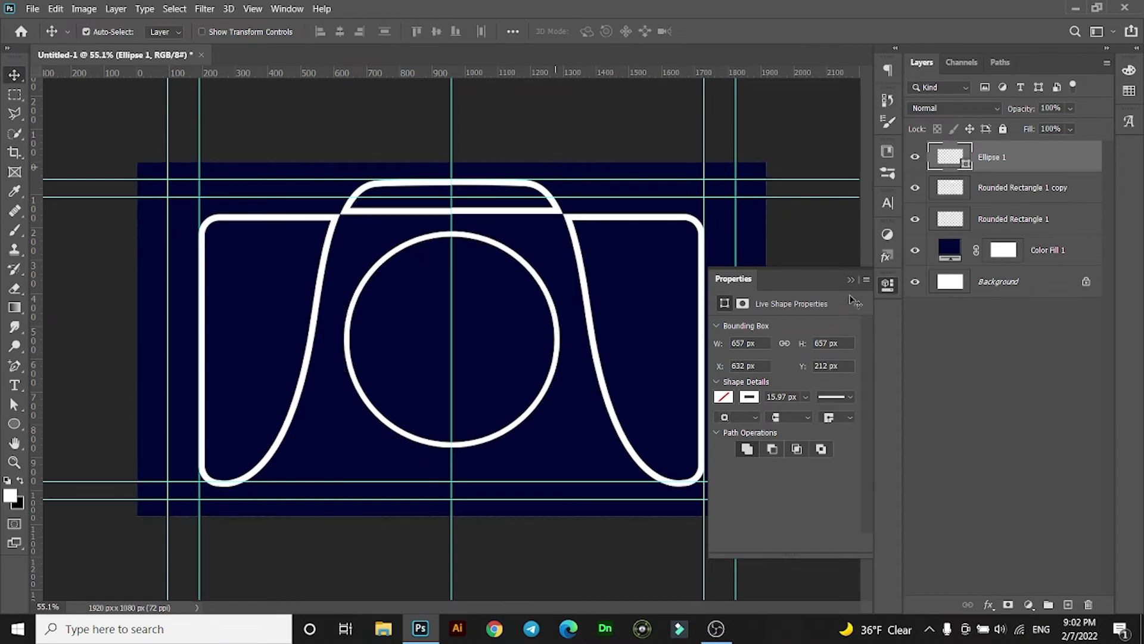
left_click(851, 280)
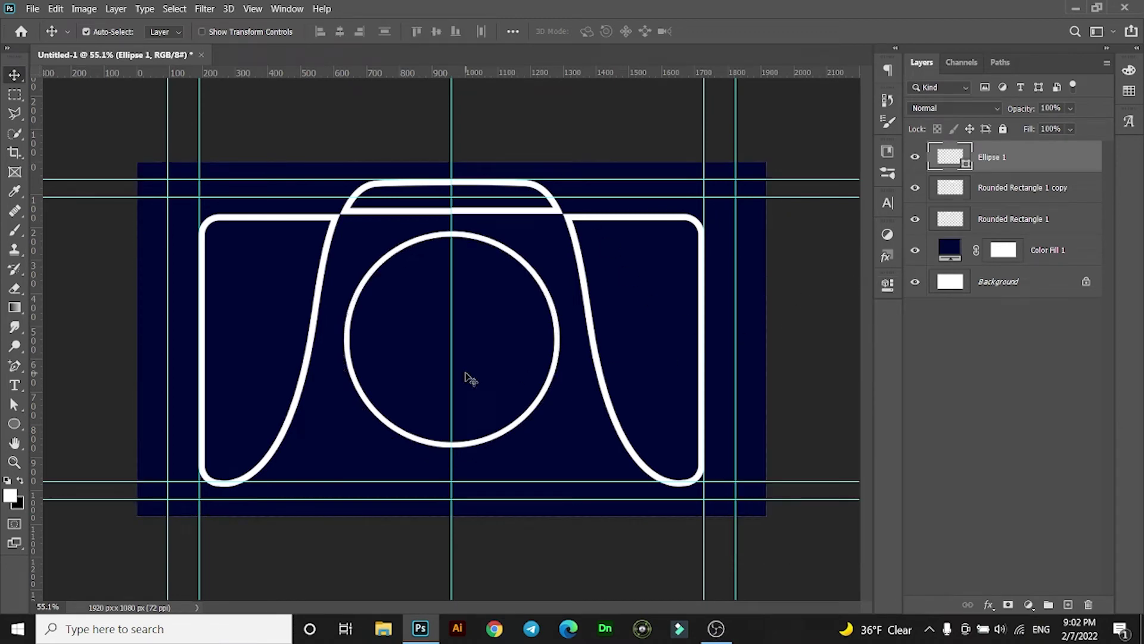
key("Down")
key("Down")
key("Down")
key("Down")
key("Down")
key("Down")
key("Down")
key("Down")
key("Down")
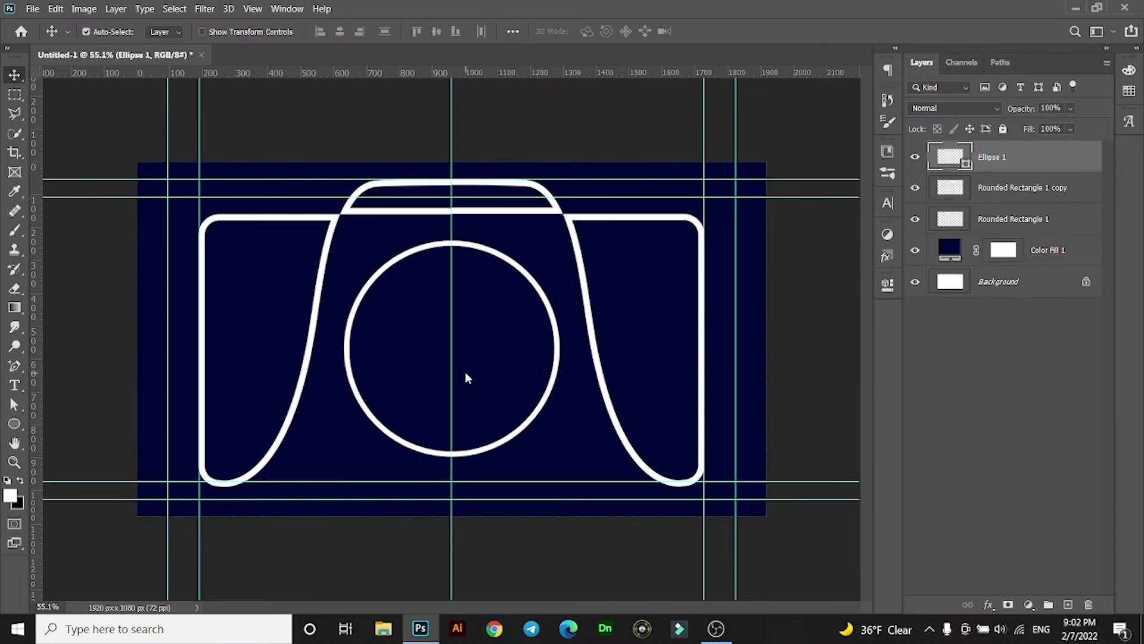
key("Down")
key("Down")
key("Down")
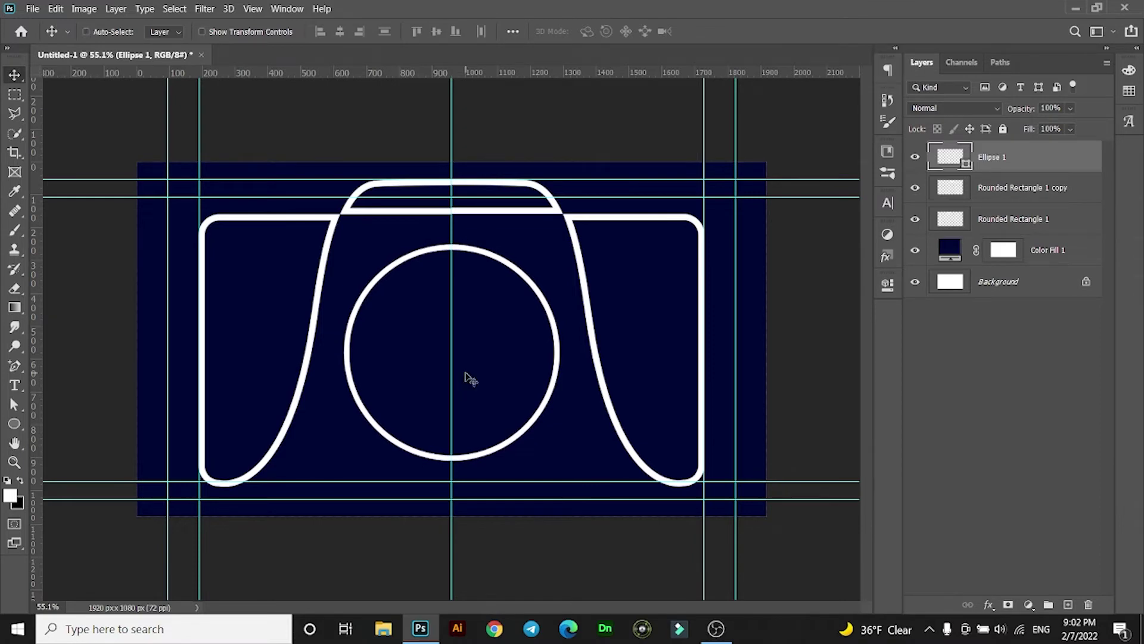
key("ctrl+j")
key("ctrl+t")
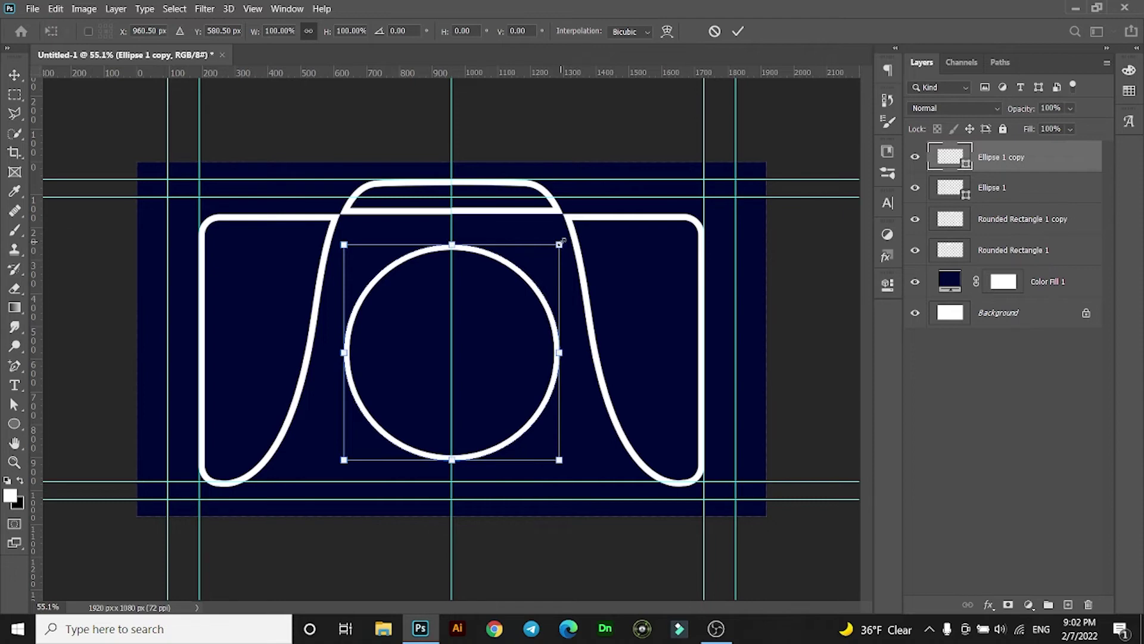
Shrink the circle copy to about 69%, rasterize and merge both ellipses, and hide guides.
left_click_drag(560, 243, 548, 298)
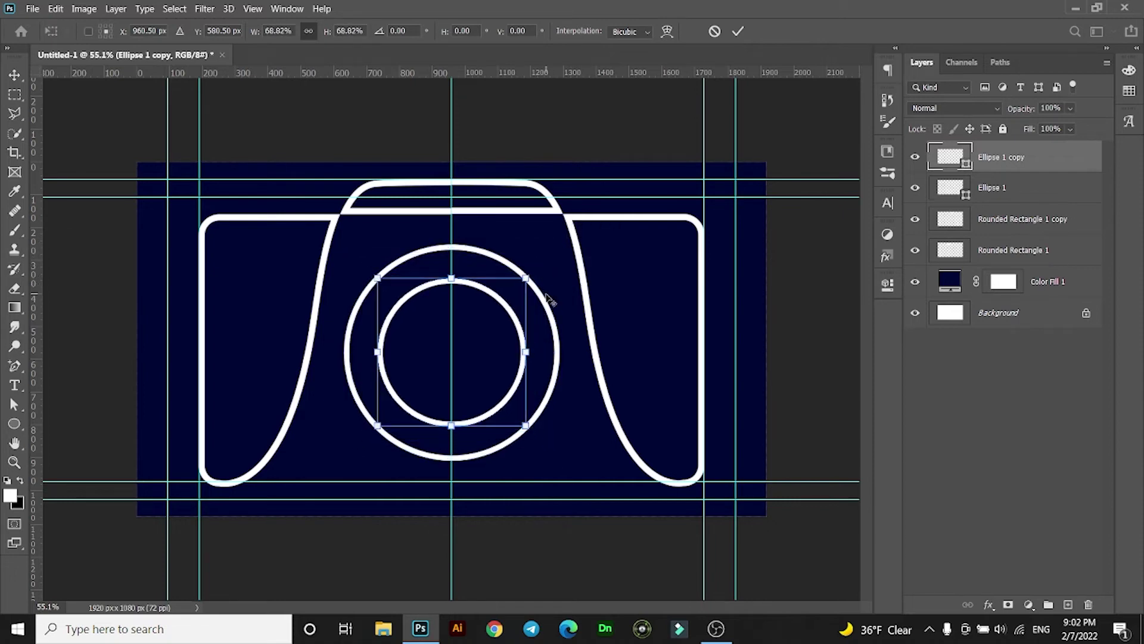
left_click(738, 31)
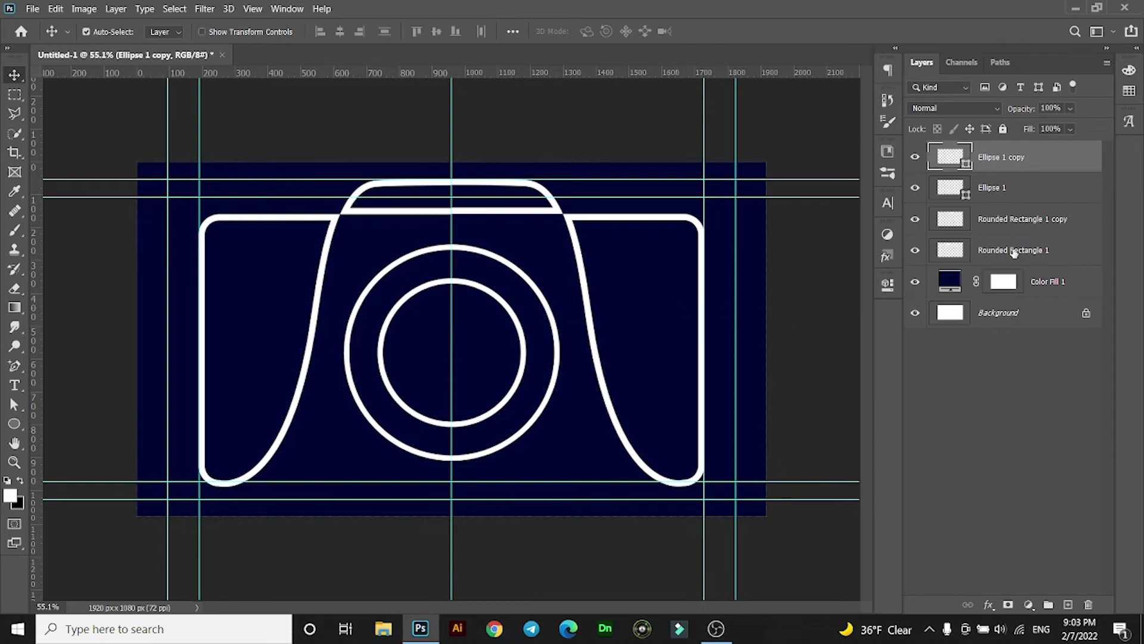
left_click(1002, 185, "shift")
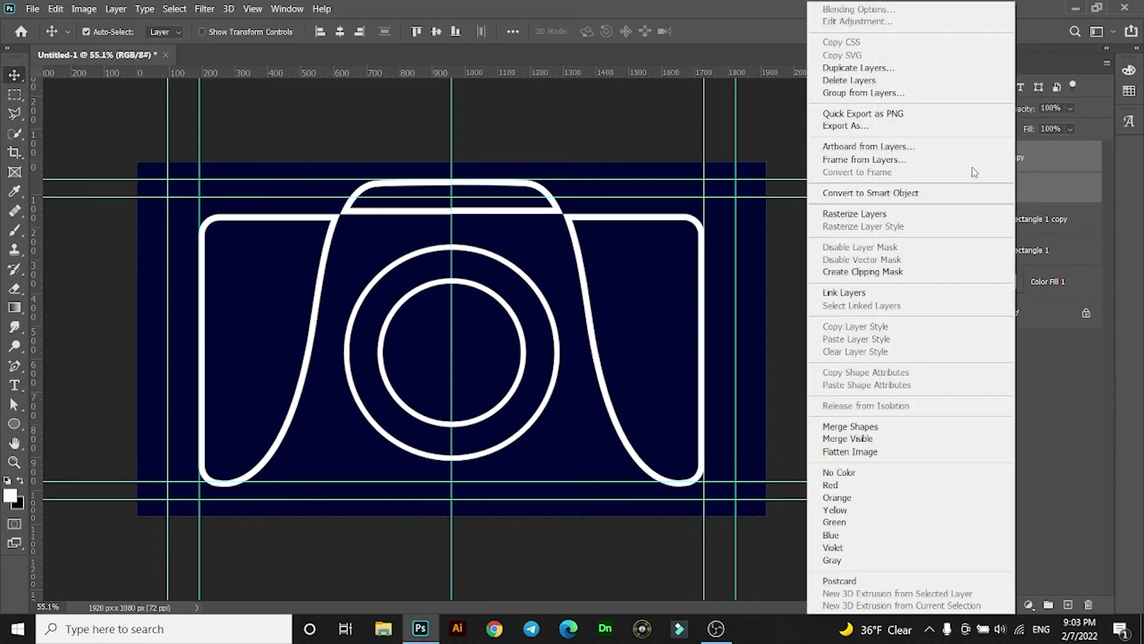
left_click(897, 216)
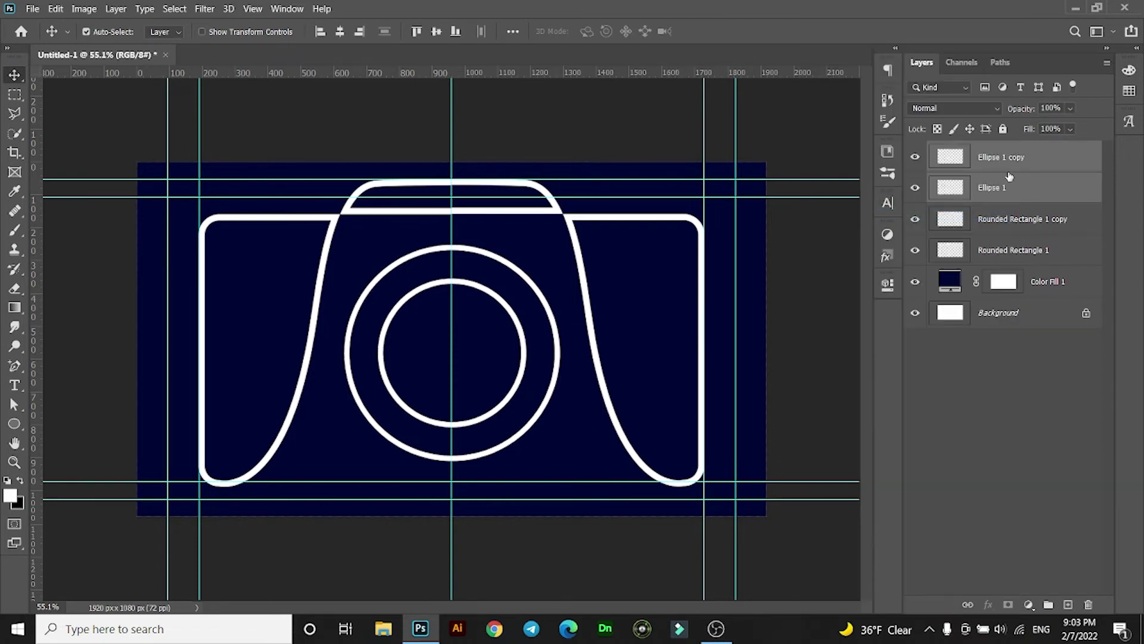
key("ctrl+e")
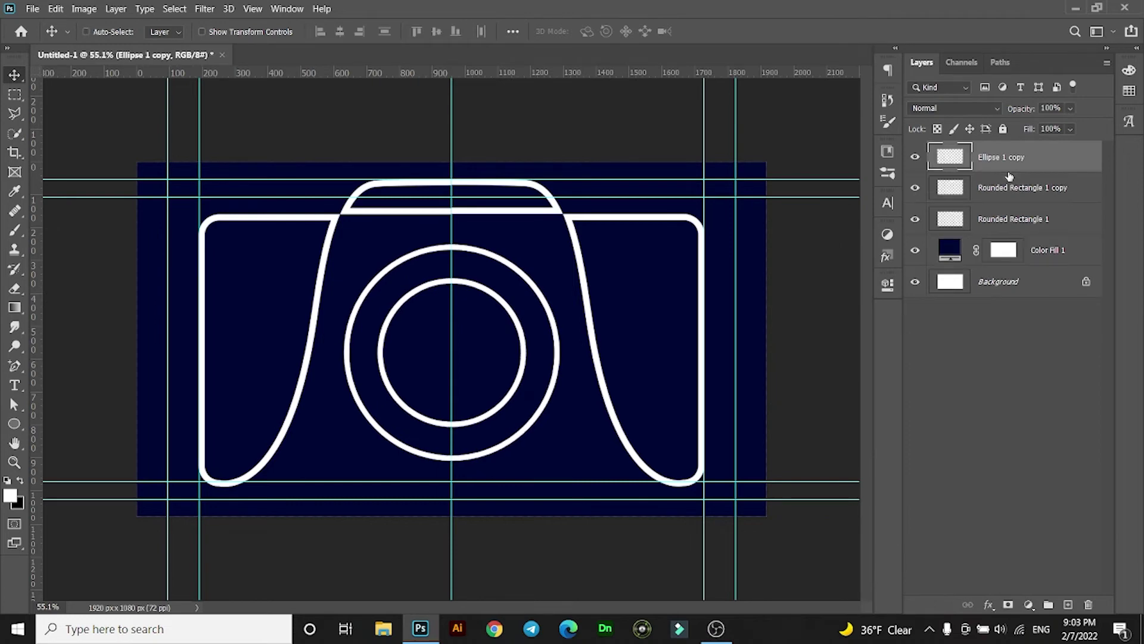
key("ctrl+semicolon")
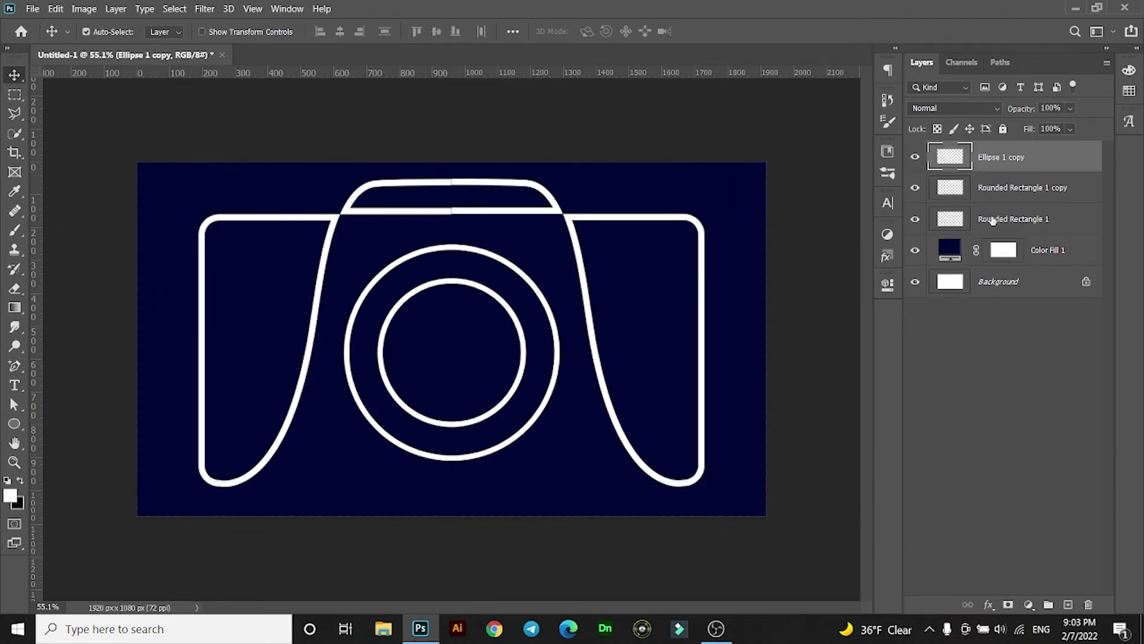
Nudge the Rounded Rectangle 1 layer slightly up and merge it with its copy.
left_click(992, 220)
key("Left")
key("Left")
key("Left")
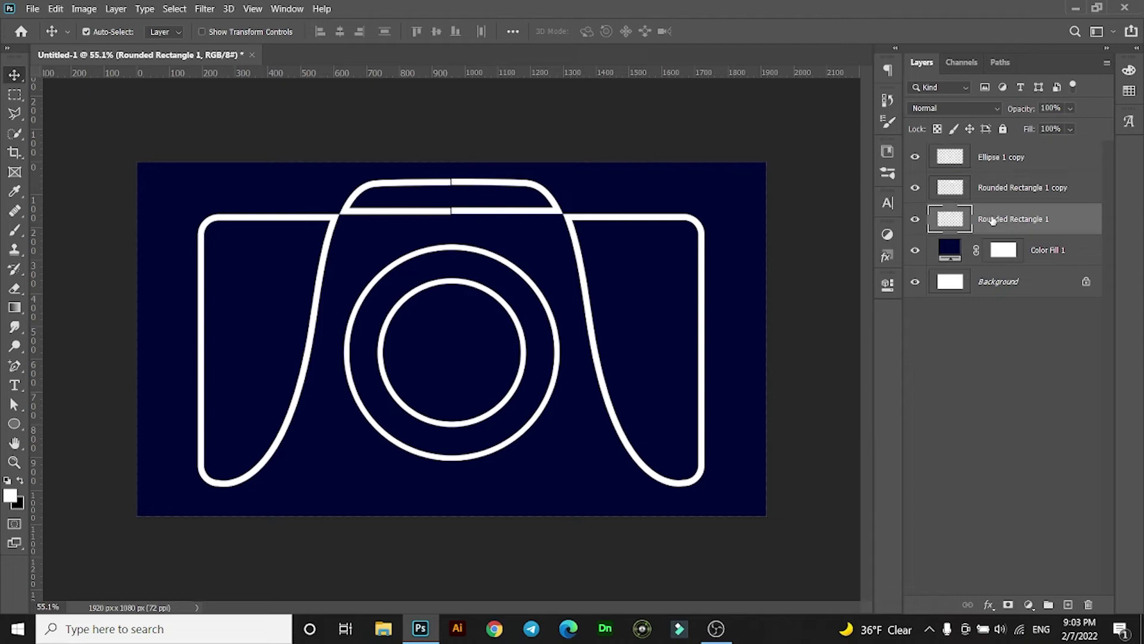
key("Right")
key("Right")
key("Right")
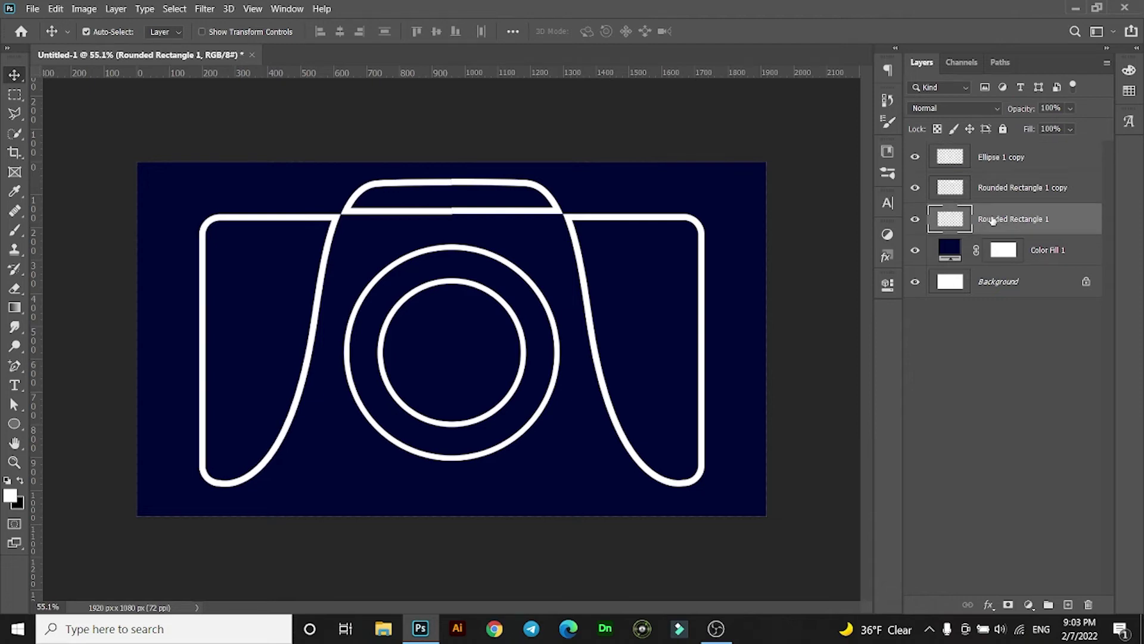
key("Up")
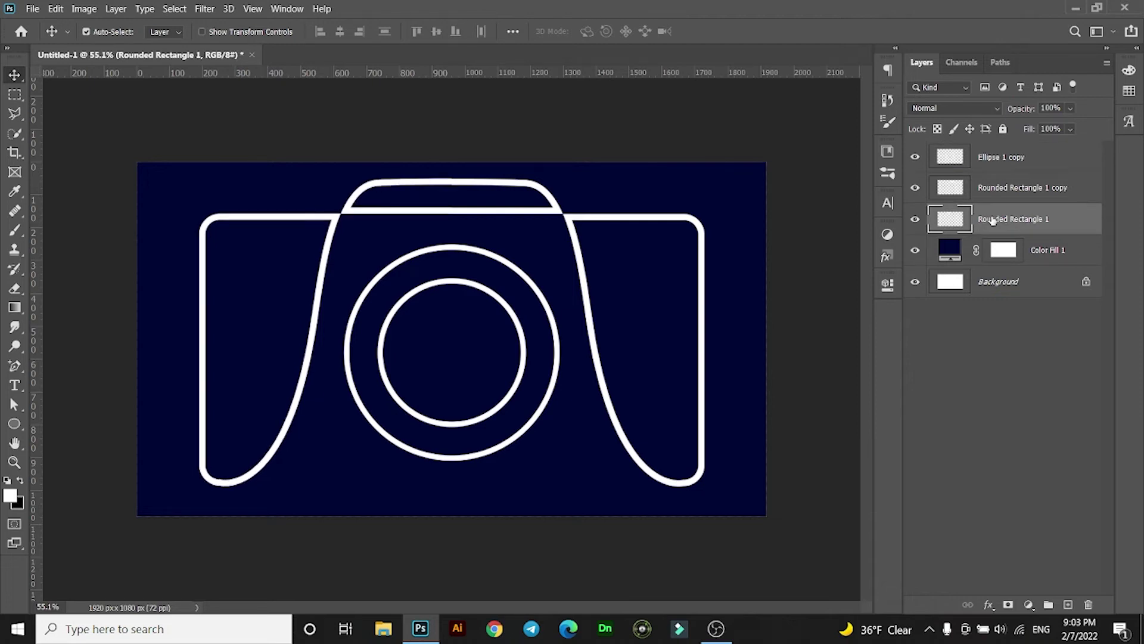
left_click(995, 184, "shift")
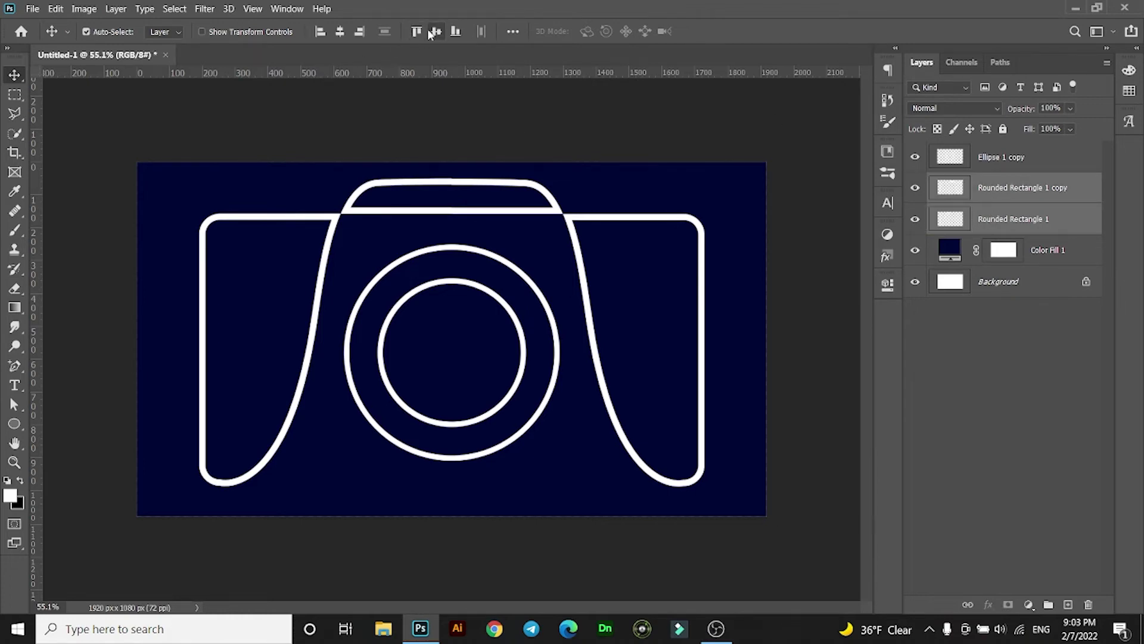
scroll(621, 273, "up", 2)
scroll(447, 222, "up", 2)
left_click_drag(447, 222, 560, 360)
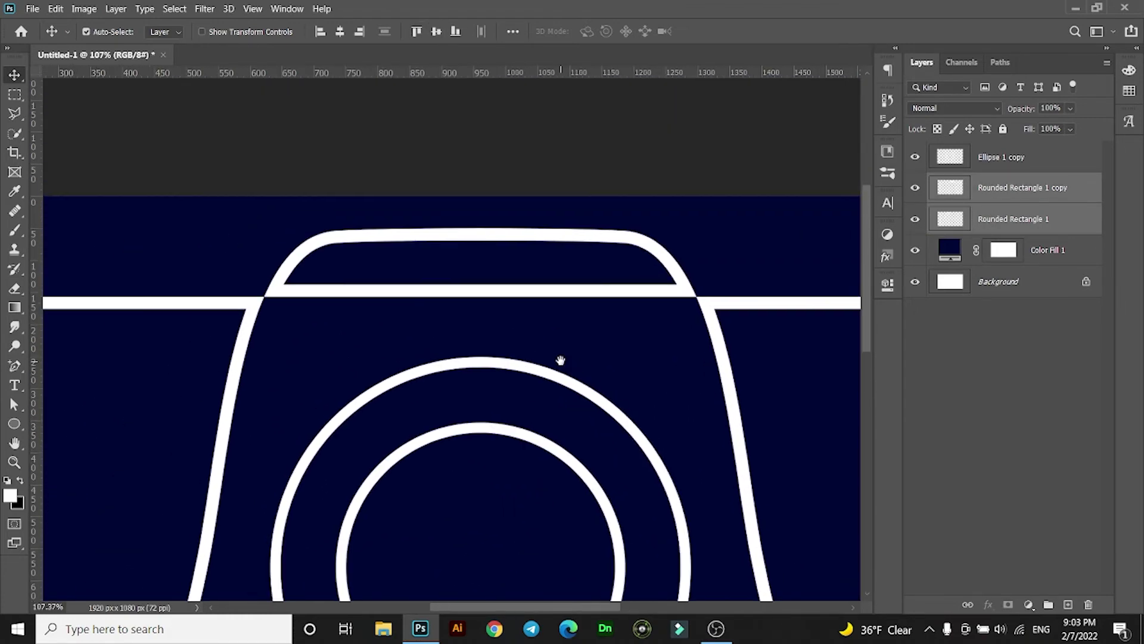
scroll(551, 348, "down", 2)
scroll(551, 341, "down", 1)
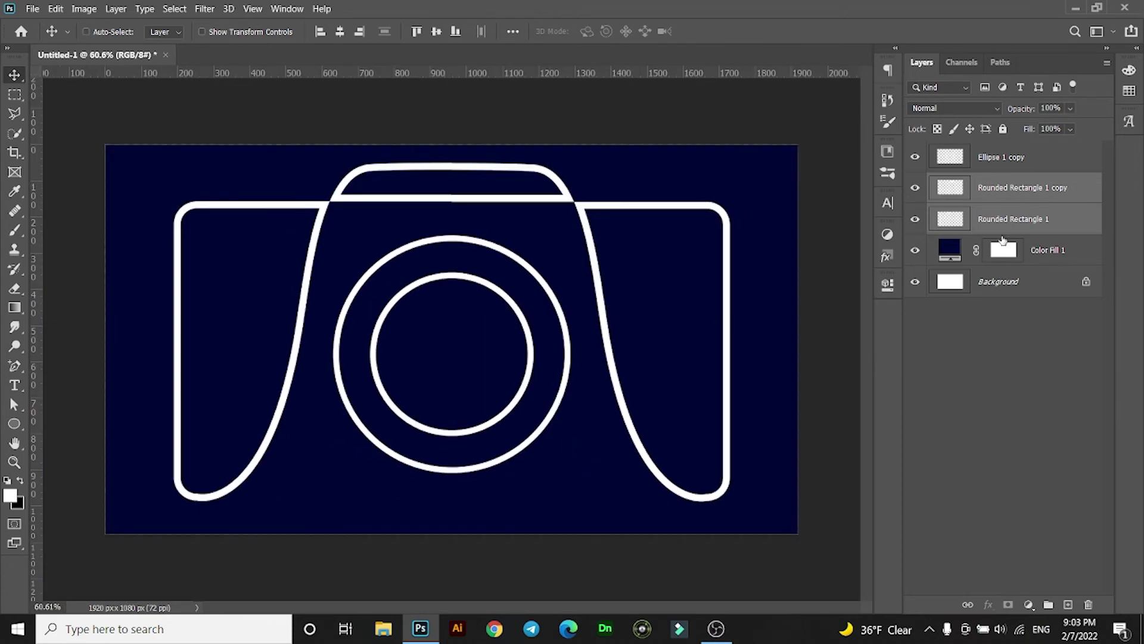
key("ctrl+e")
Merge the Ellipse 1 copy layer with the body into one camera outline layer.
scroll(668, 307, "down", 1)
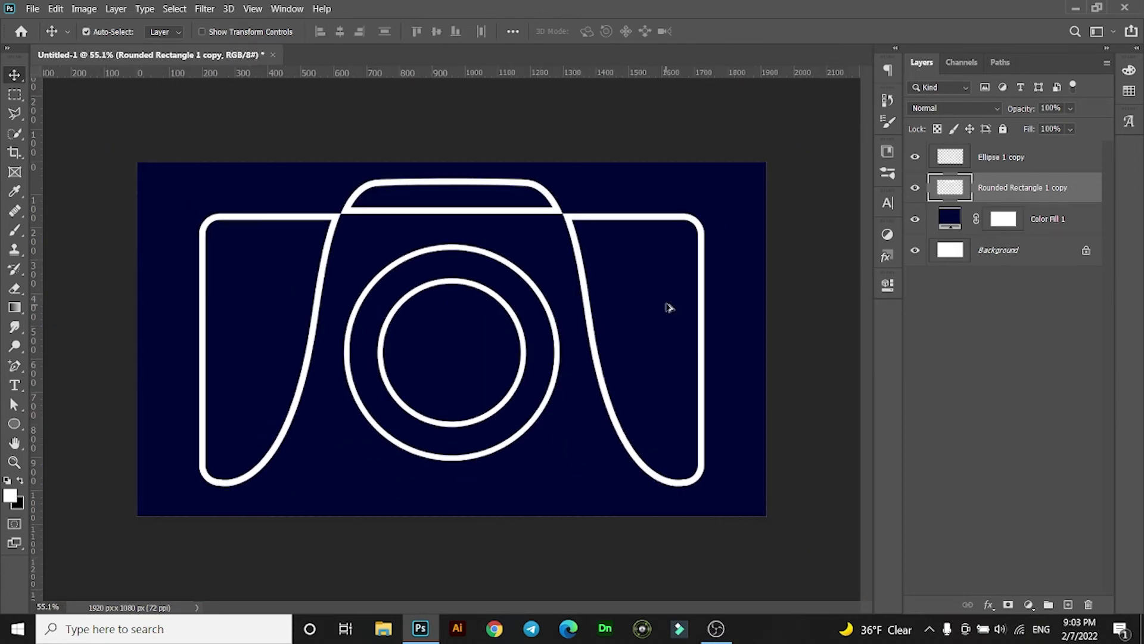
left_click(1005, 160, "shift")
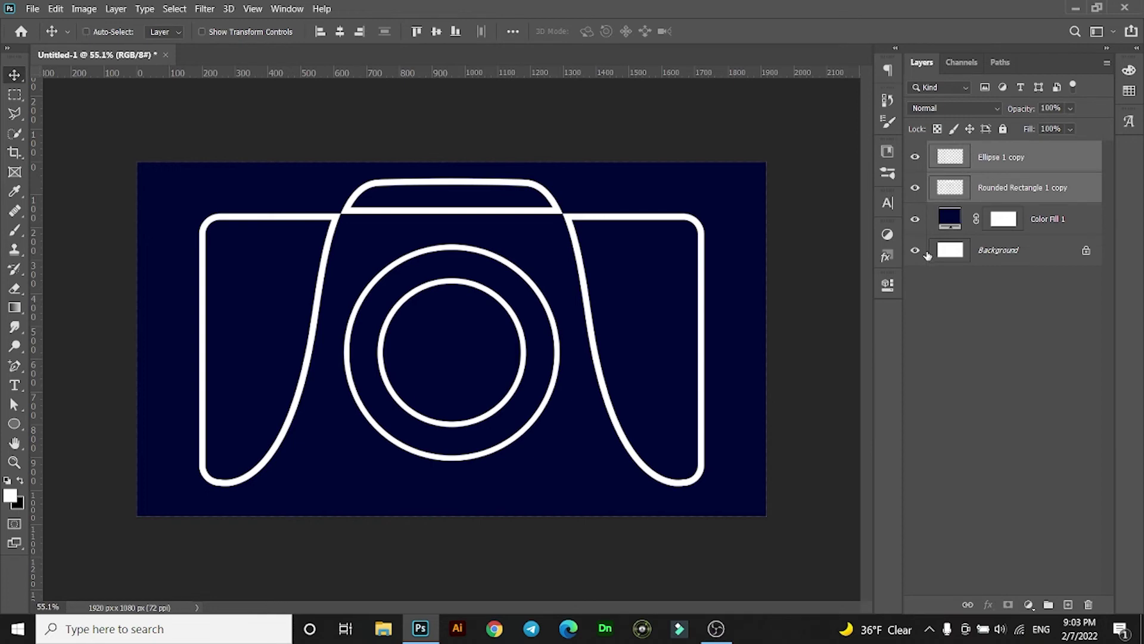
key("ctrl+e")
key("ctrl+t")
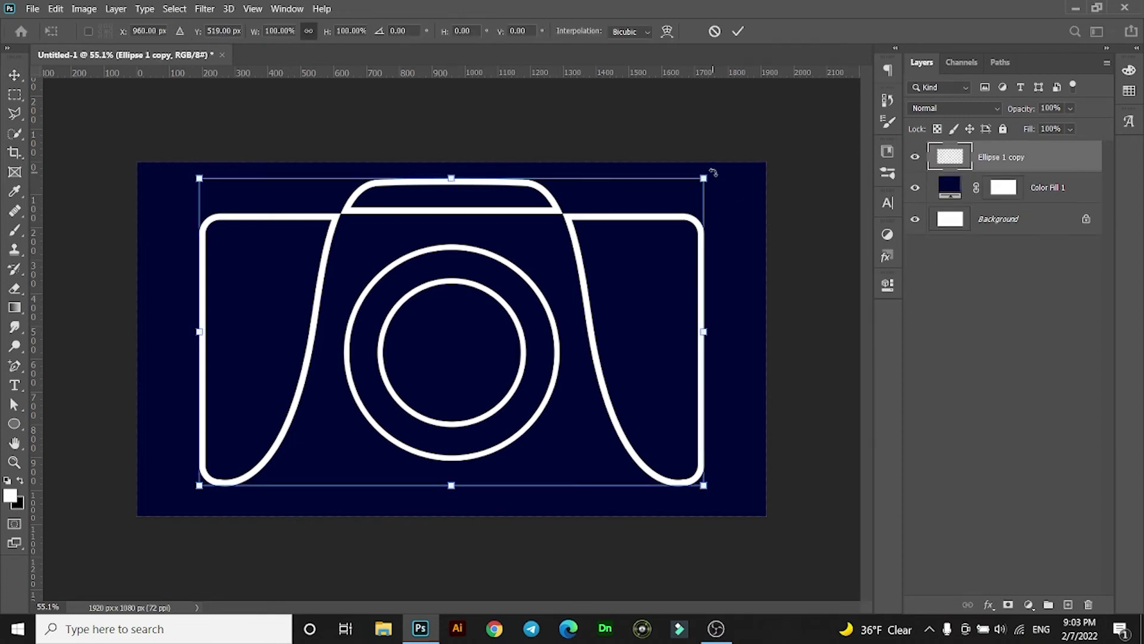
Scale the camera outline down to about 69% and shift it slightly lower.
left_click_drag(705, 177, 656, 207)
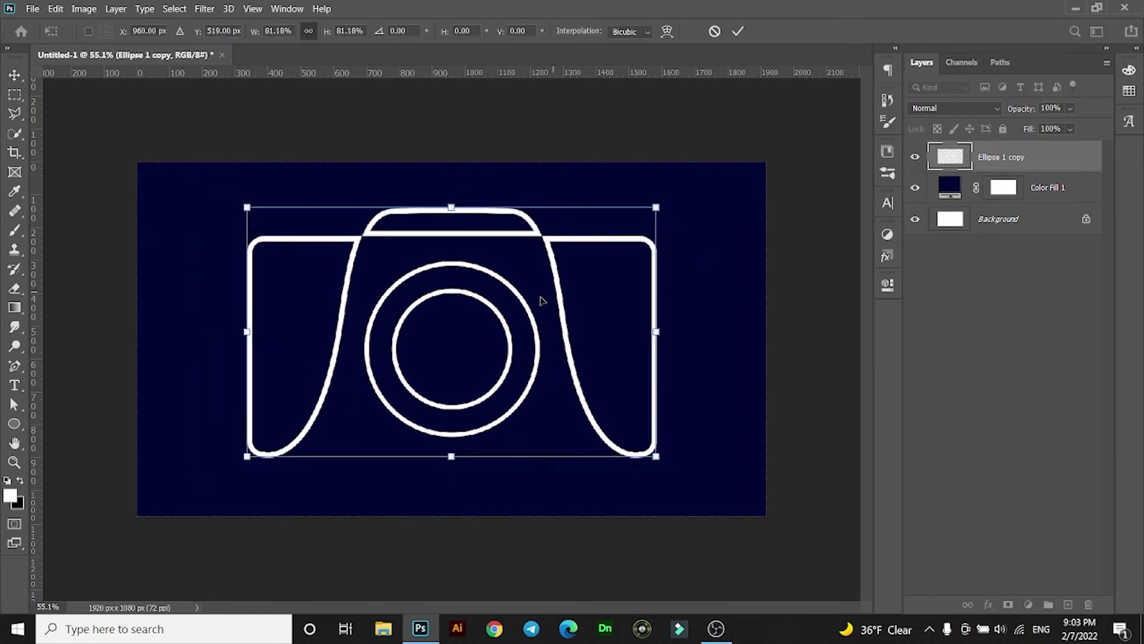
left_click_drag(458, 333, 462, 352)
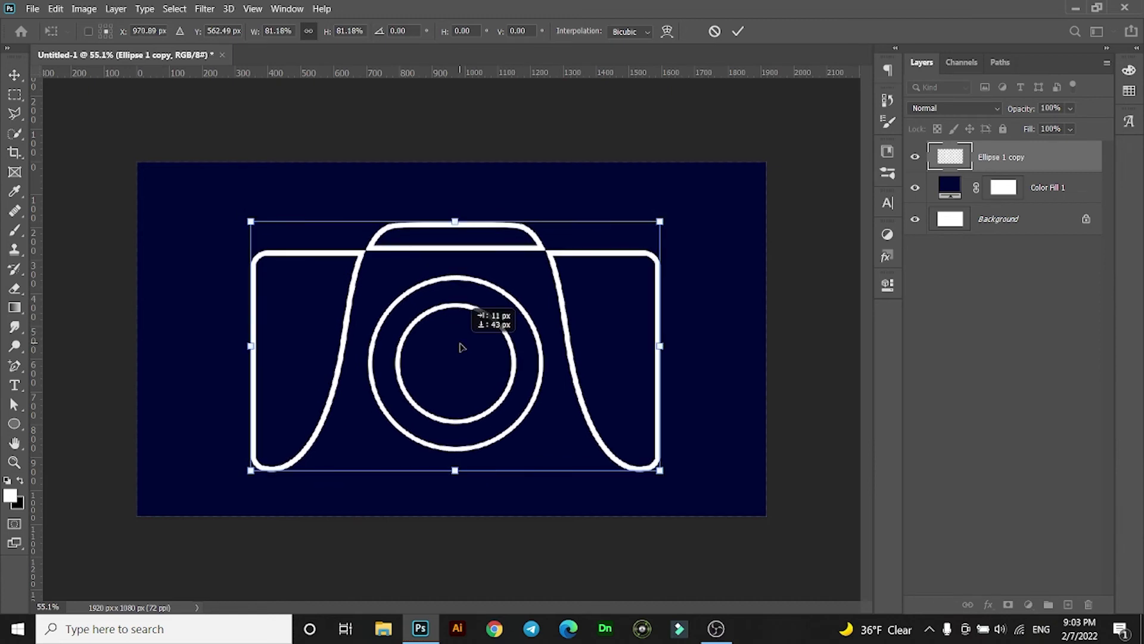
left_click_drag(461, 351, 460, 350)
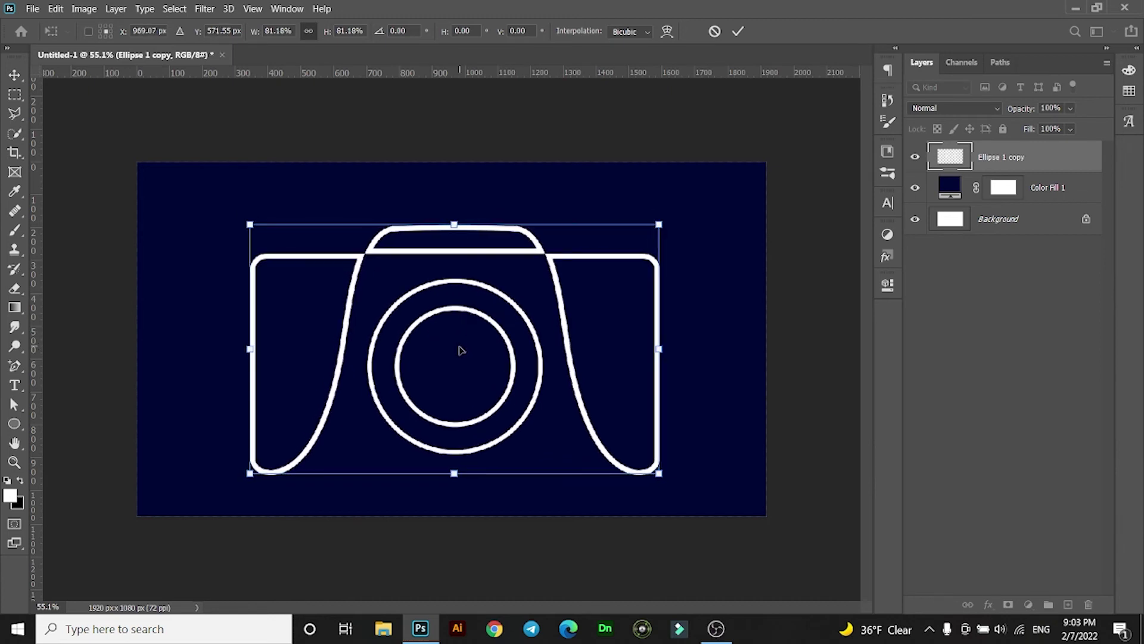
left_click_drag(661, 226, 637, 264)
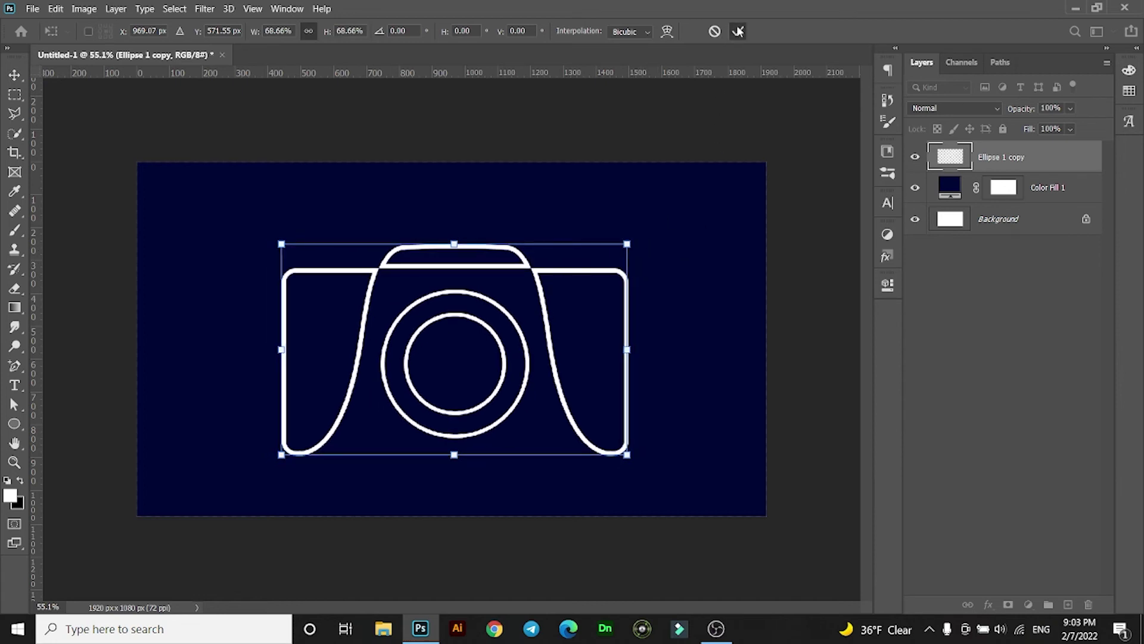
left_click(737, 32)
Trace a zigzag lightning-bolt selection above the camera with the Polygonal Lasso Tool.
left_click(14, 365)
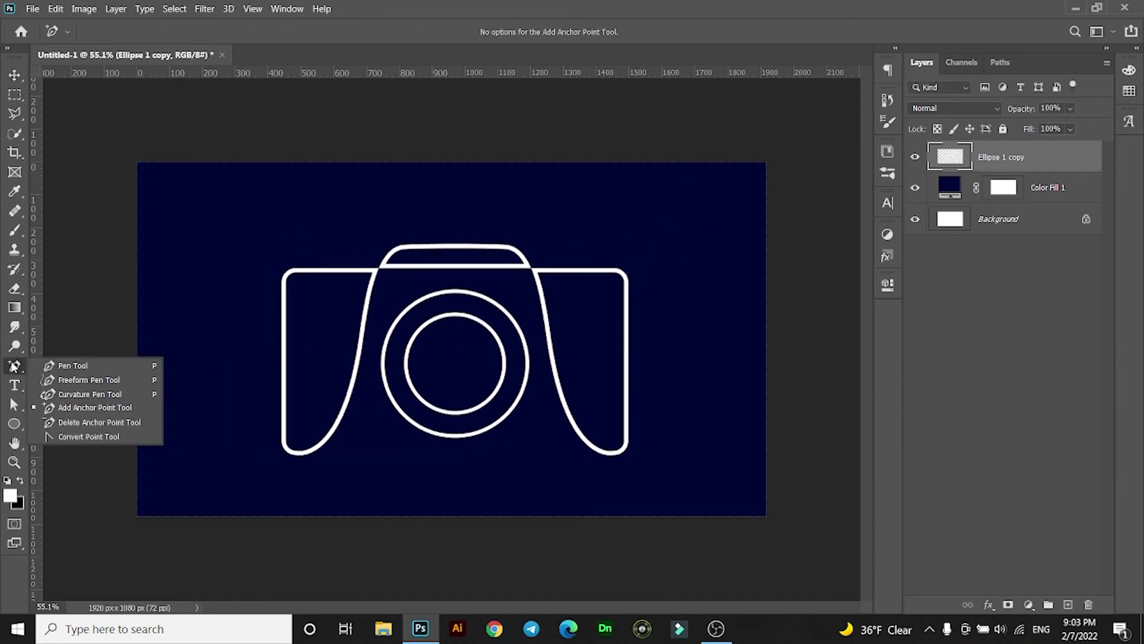
left_click(77, 364)
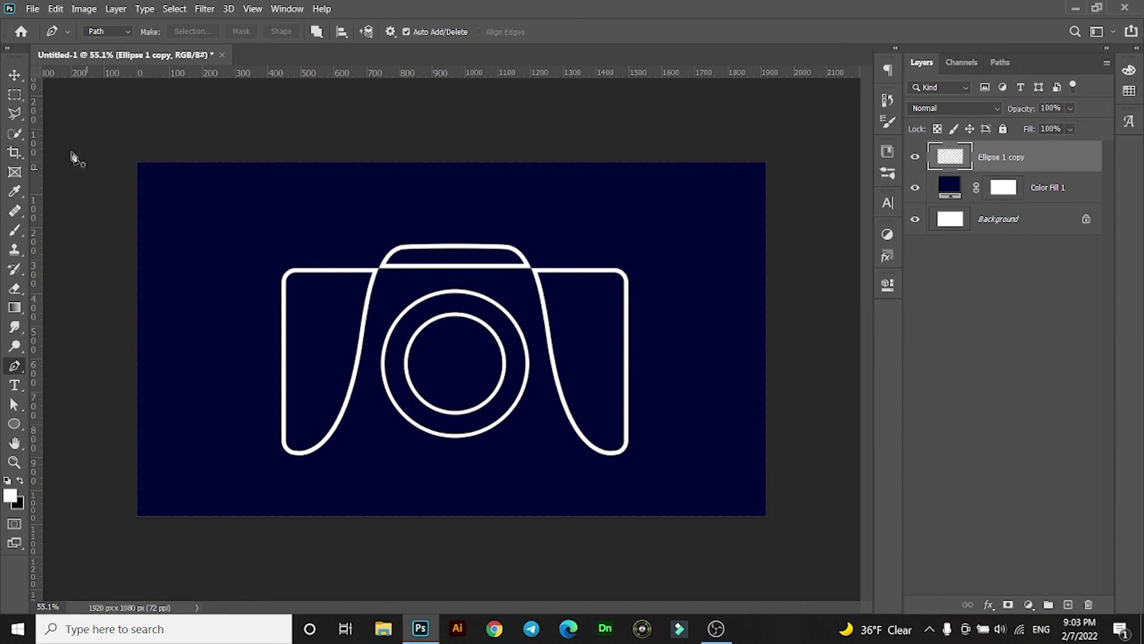
left_click(17, 114)
scroll(266, 281, "up", 3)
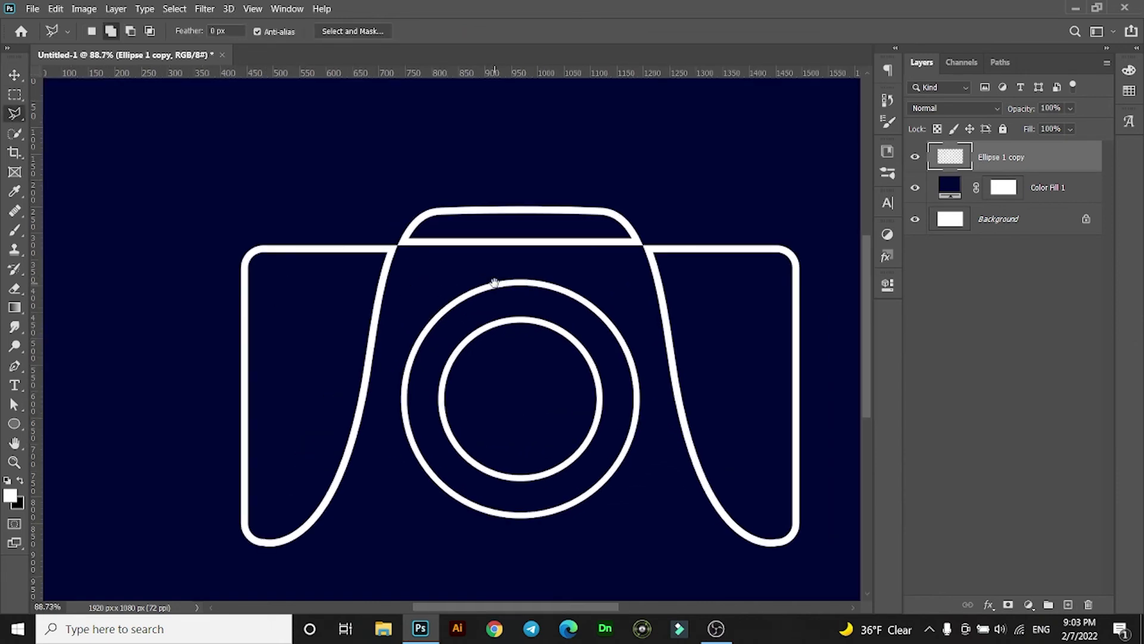
left_click_drag(418, 356, 316, 439)
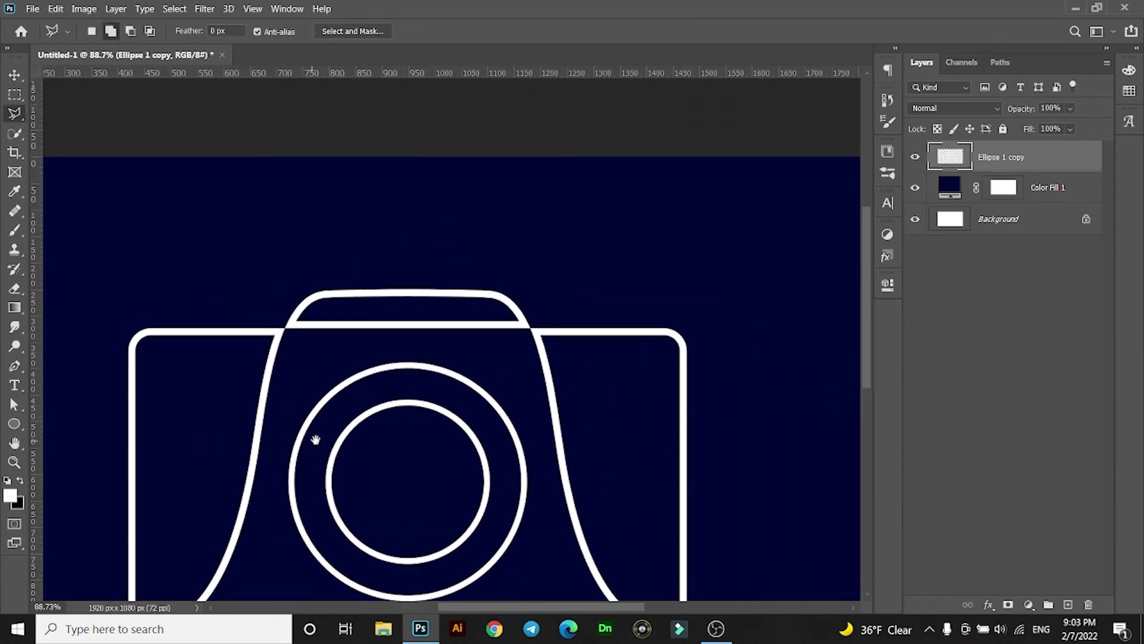
left_click(412, 266)
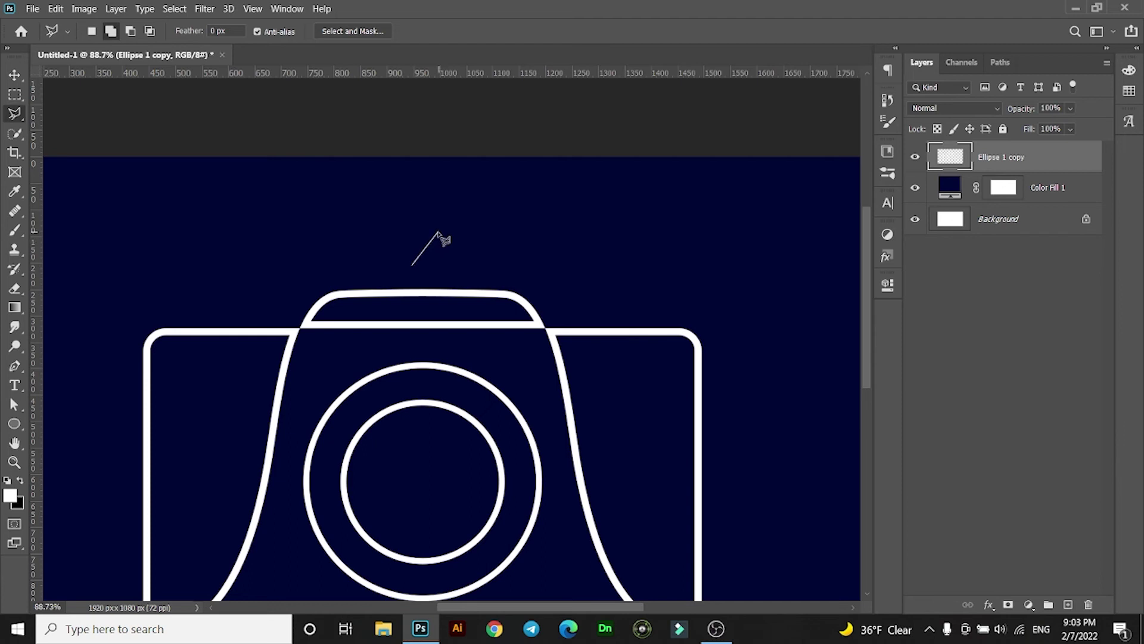
left_click(438, 232)
left_click(470, 178)
left_click(447, 220)
left_click(462, 212)
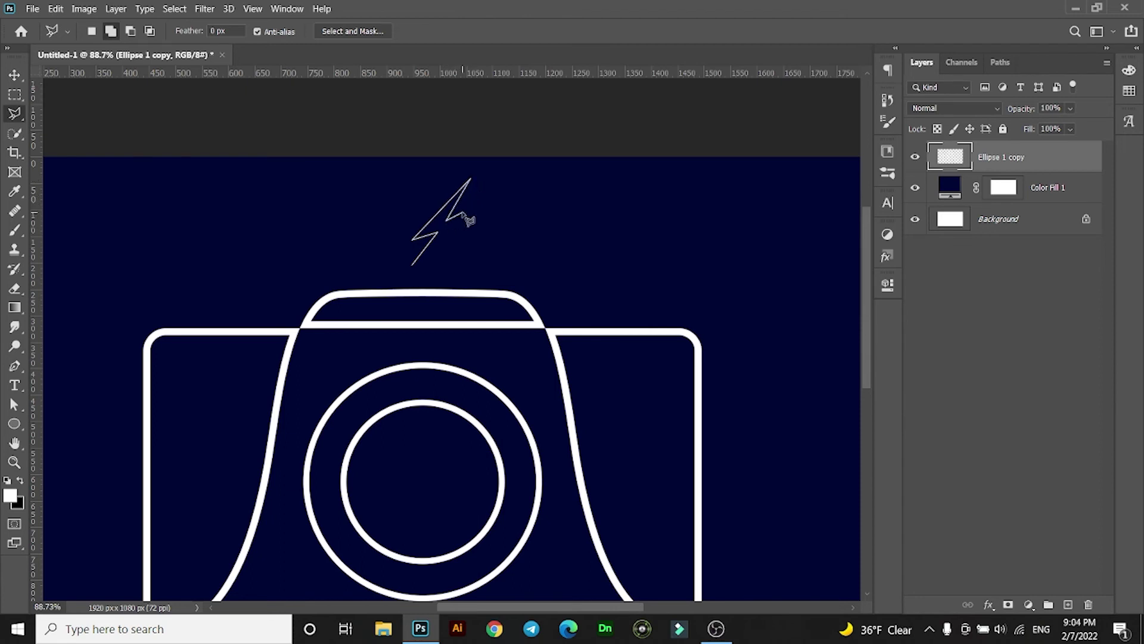
left_click(411, 264)
Fill the bolt selection with white and nudge the artwork slightly down and right.
key("alt+BackSpace")
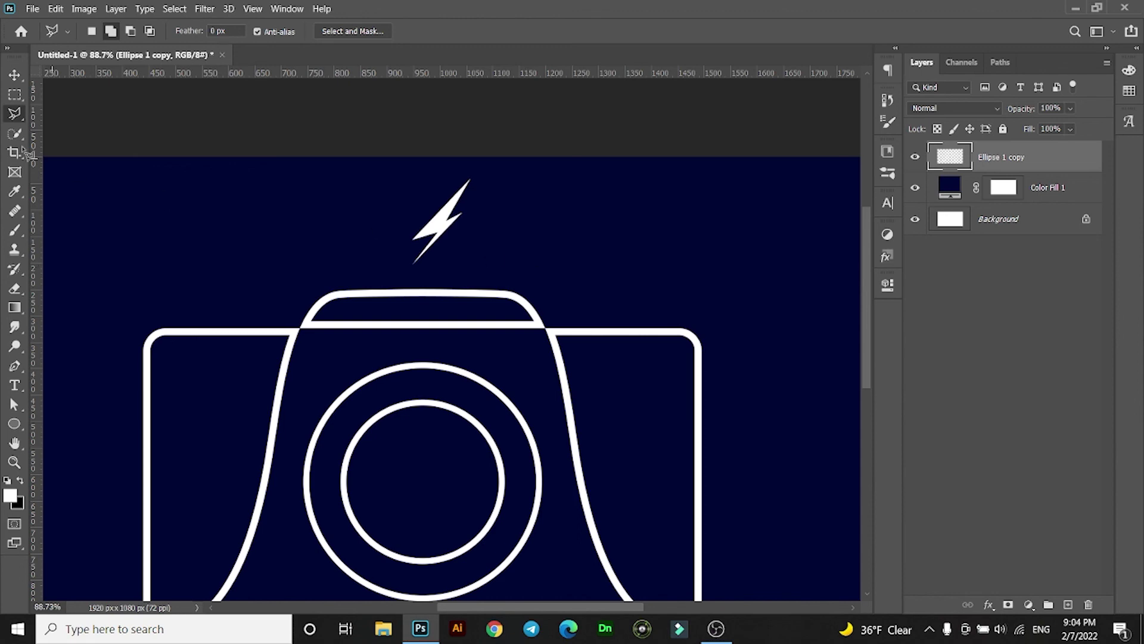
key("v")
scroll(484, 334, "down", 1)
scroll(484, 333, "down", 1)
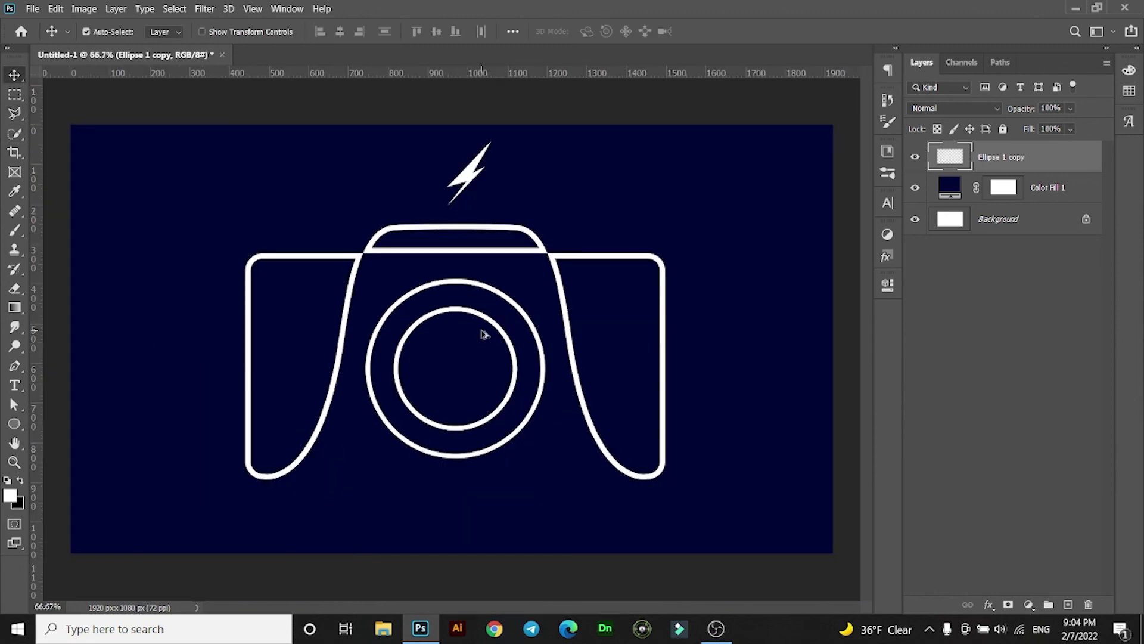
left_click_drag(466, 174, 471, 186)
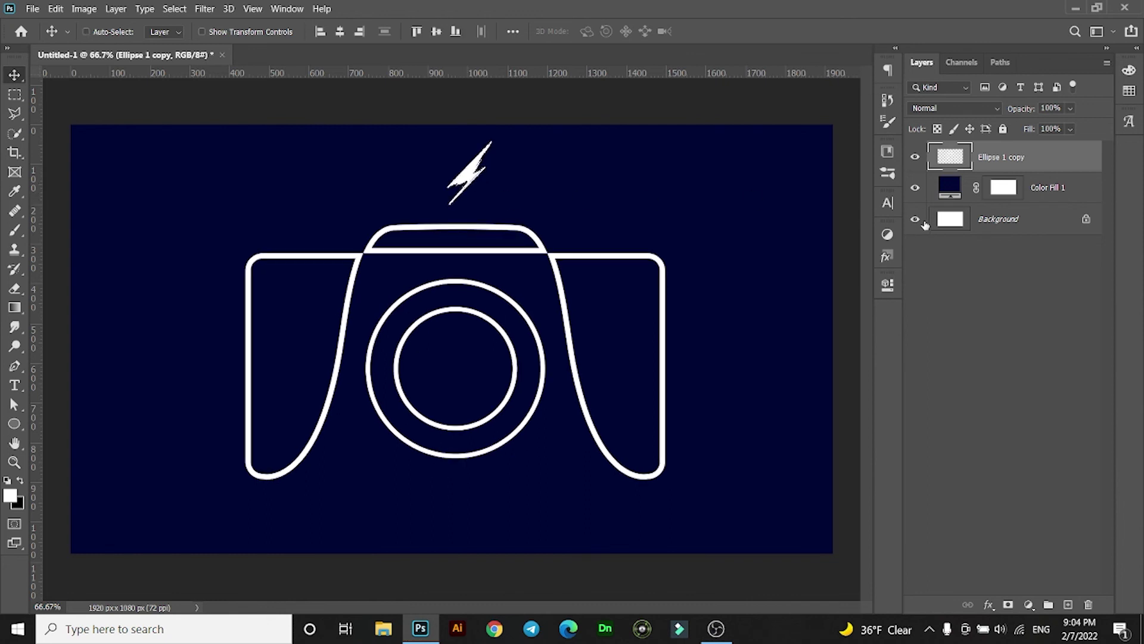
Fill the bolt white on a new Layer 1, scale it to about 82% and lower it above the camera.
key("ctrl+j")
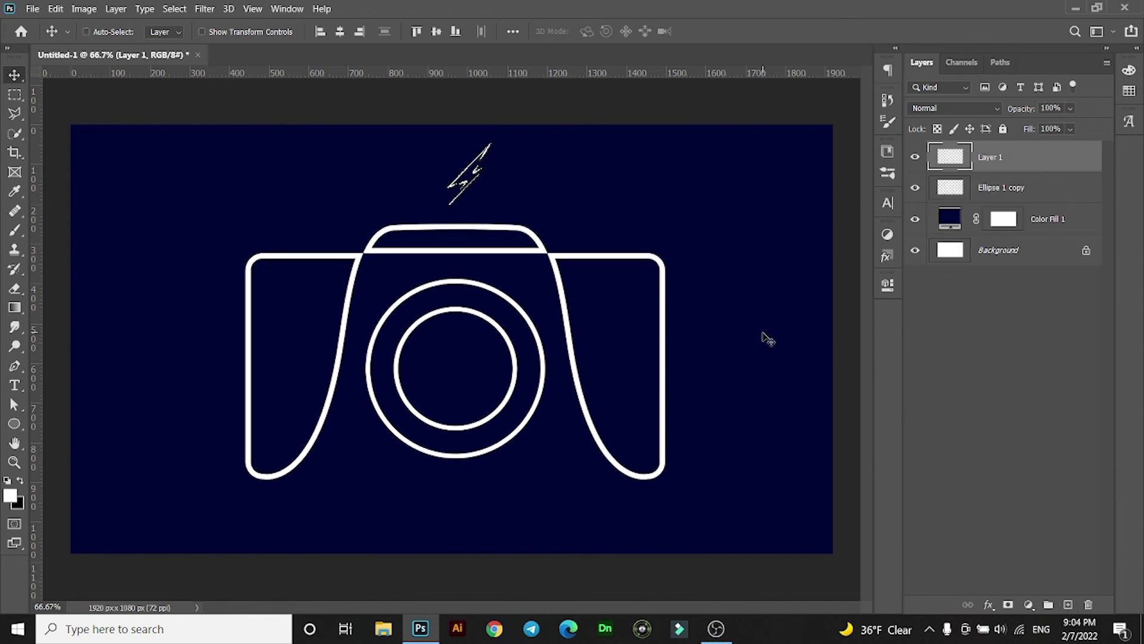
key("alt+BackSpace")
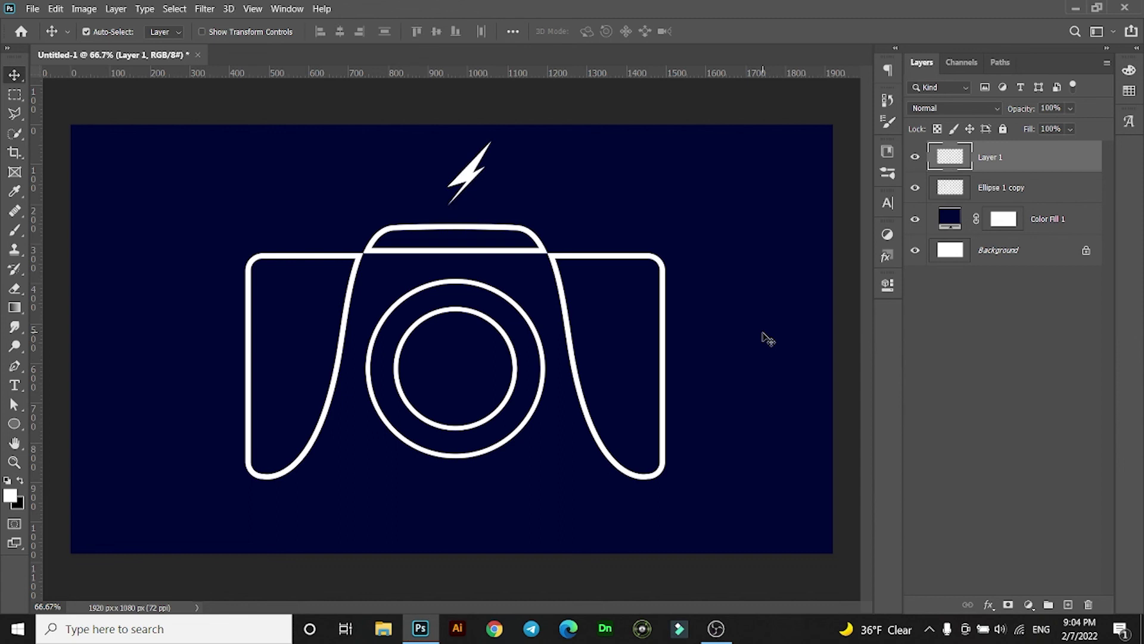
key("ctrl+t")
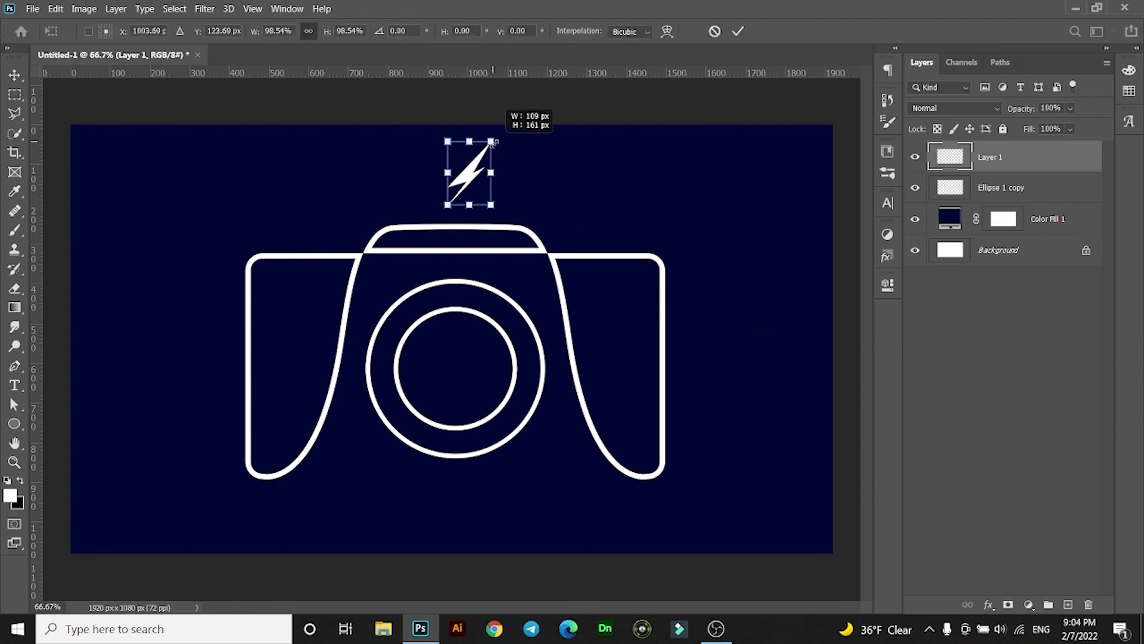
left_click_drag(492, 142, 472, 188)
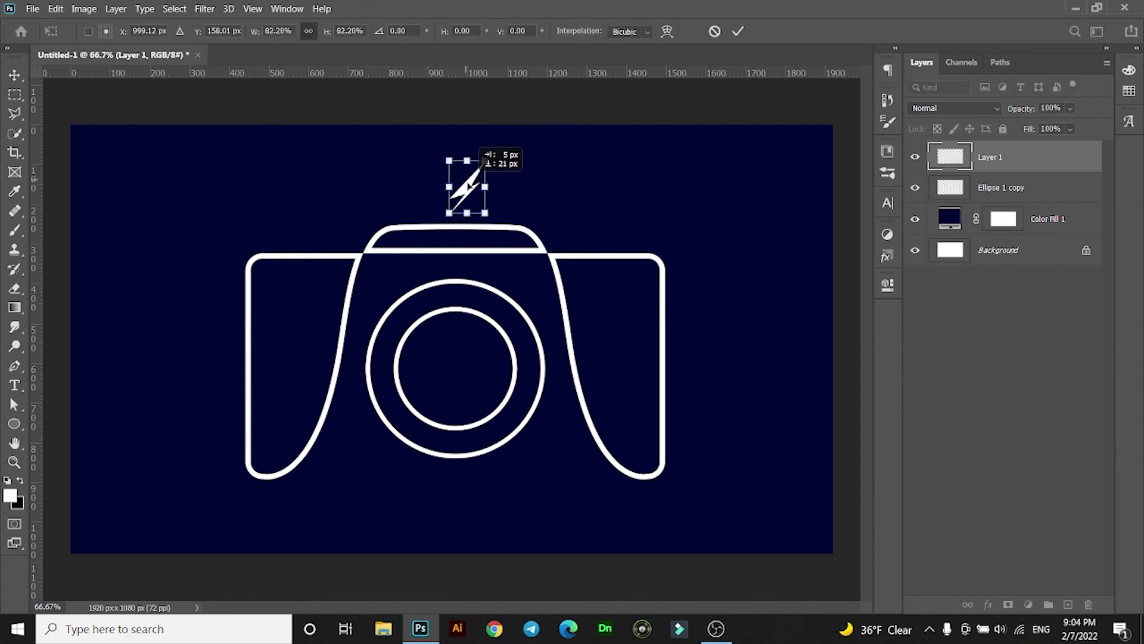
left_click(739, 32)
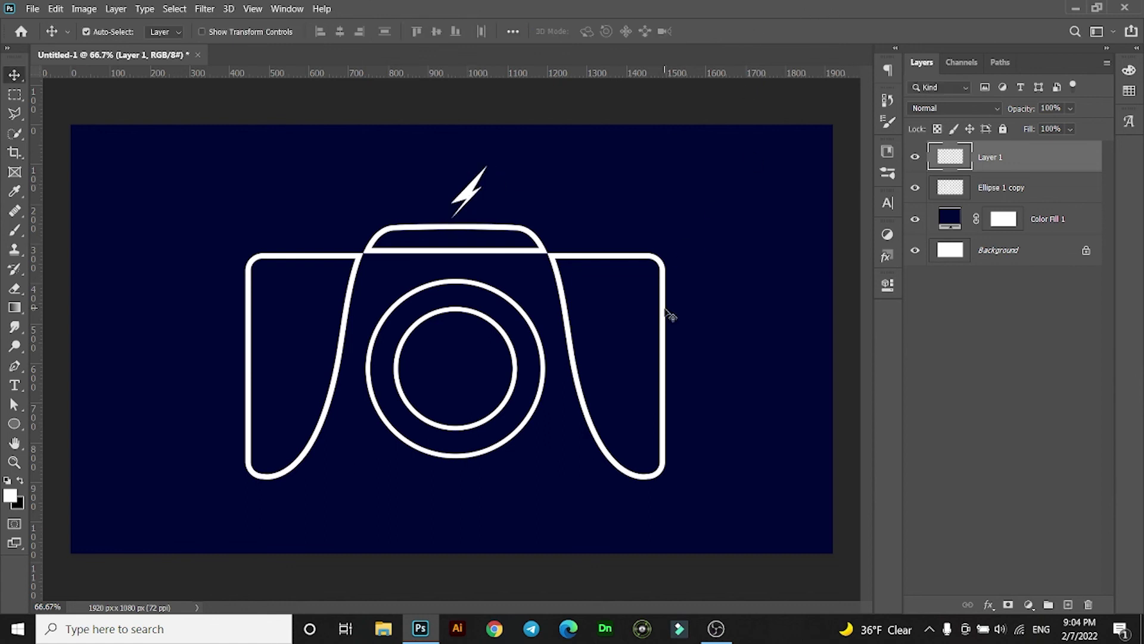